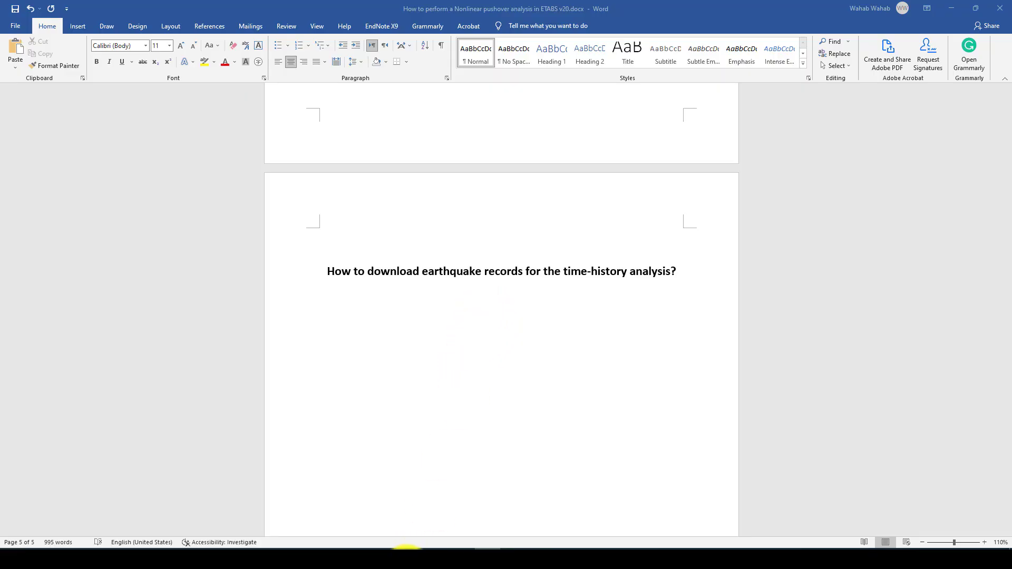
Step: Switch to SeismoSignal, close the download window, and cancel the Open dialog without loading Kobe.dat
{"action": "left_click", "coordinate": [437, 558]}
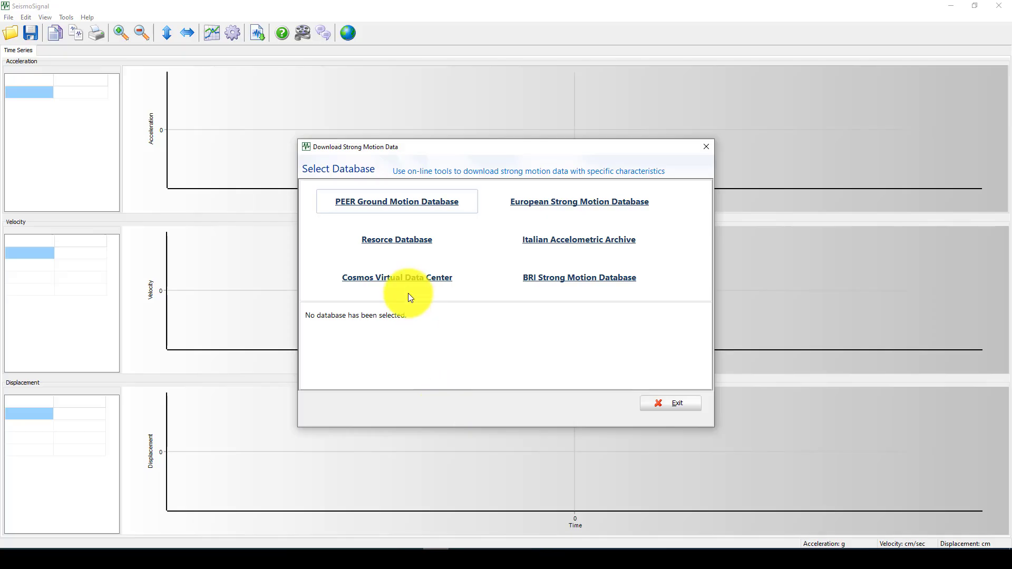
{"action": "left_click", "coordinate": [705, 148]}
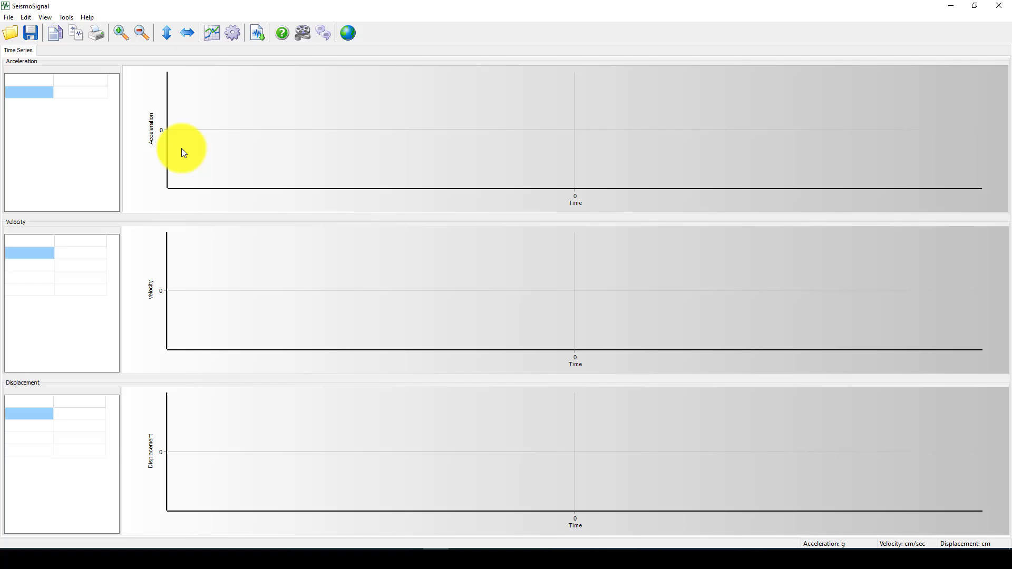
{"action": "left_click", "coordinate": [10, 33]}
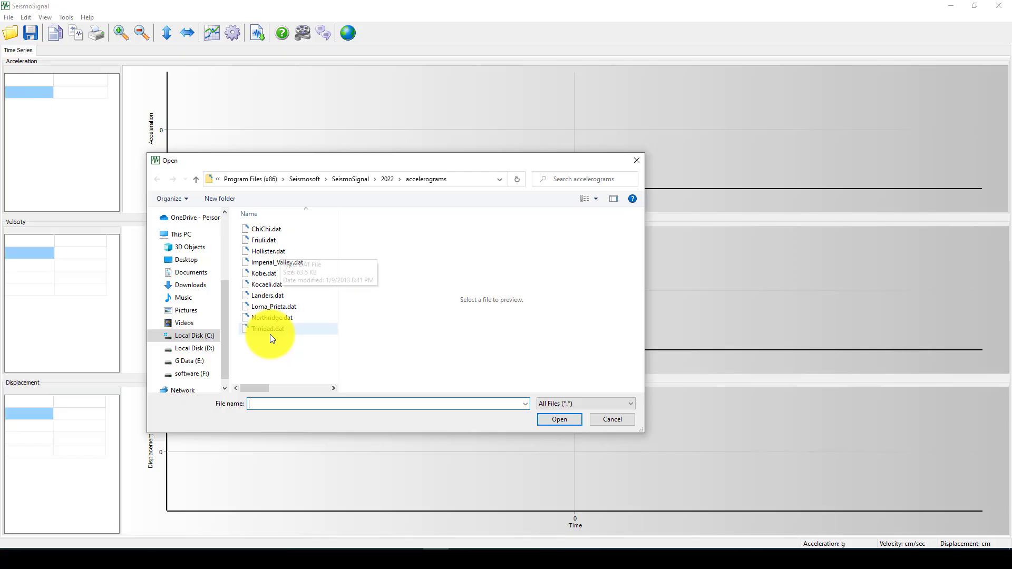
{"action": "left_click", "coordinate": [274, 274]}
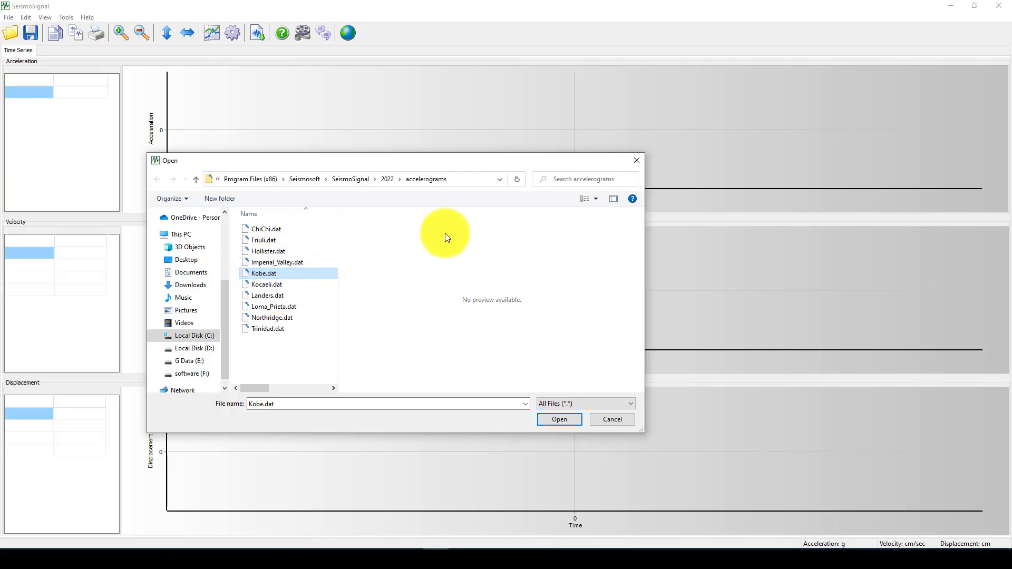
{"action": "left_click", "coordinate": [635, 160]}
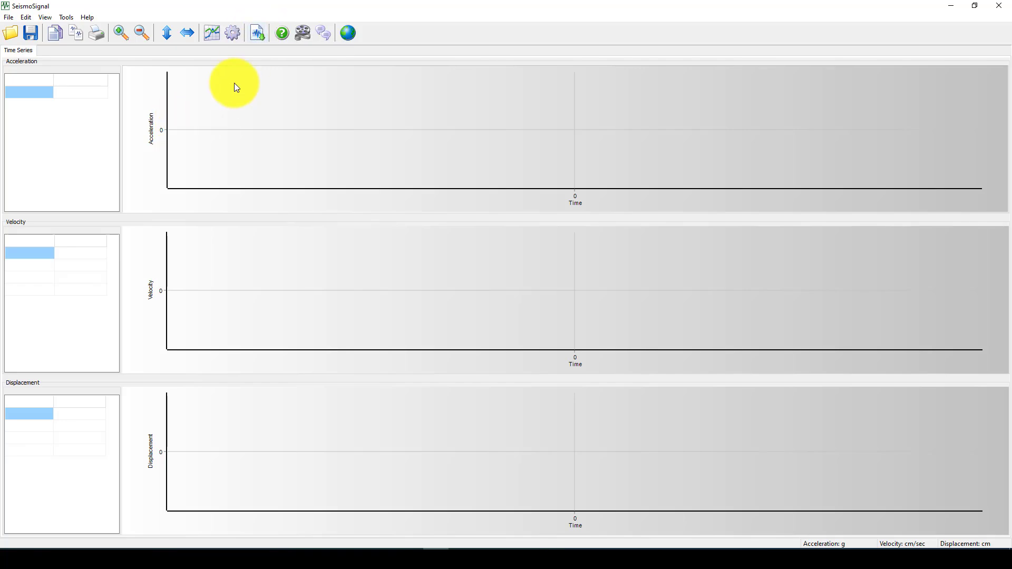
Step: From SeismoSignal's online download options, launch the PEER Ground Motion Database website
{"action": "left_click", "coordinate": [257, 35]}
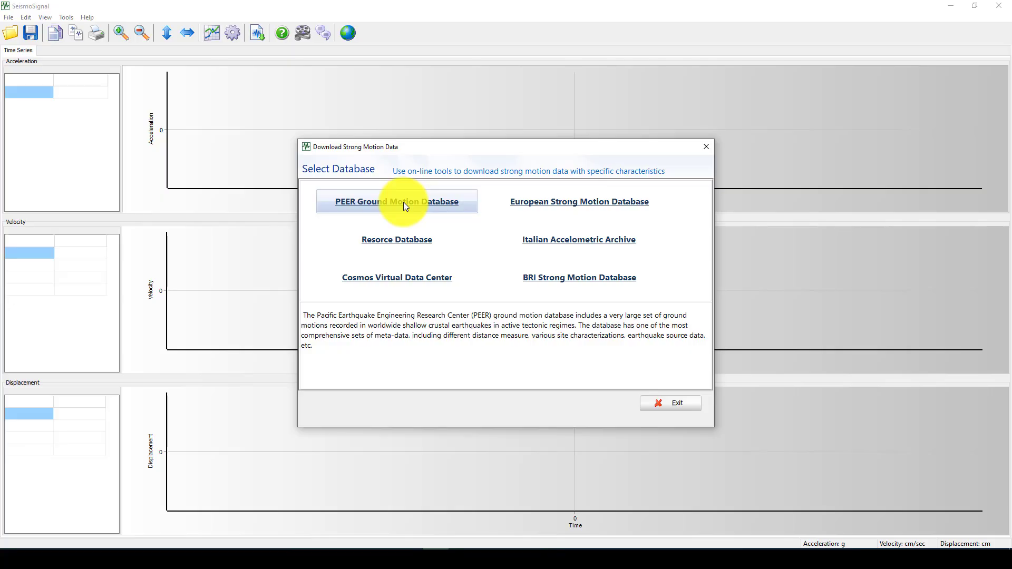
{"action": "left_click", "coordinate": [360, 202]}
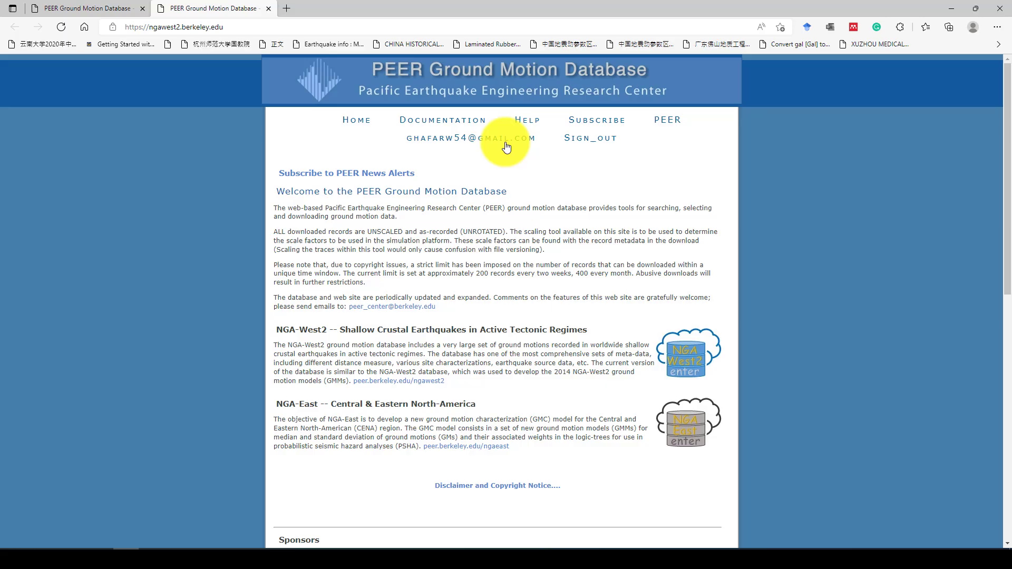
Step: Sign out, close the duplicate tab, sign back in with saved credentials, and scroll to NGA-West2
{"action": "left_click", "coordinate": [590, 140]}
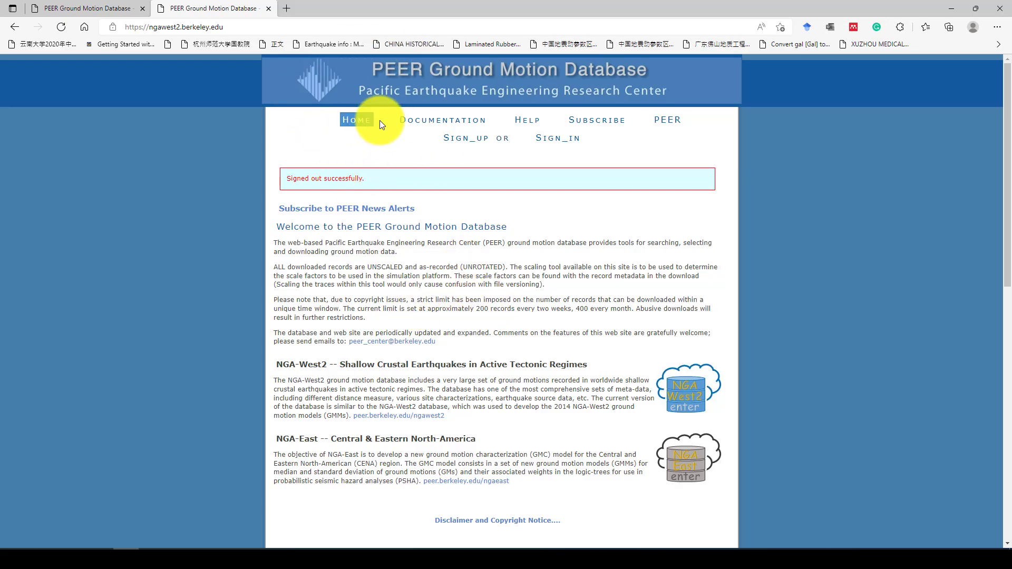
{"action": "left_click", "coordinate": [268, 9]}
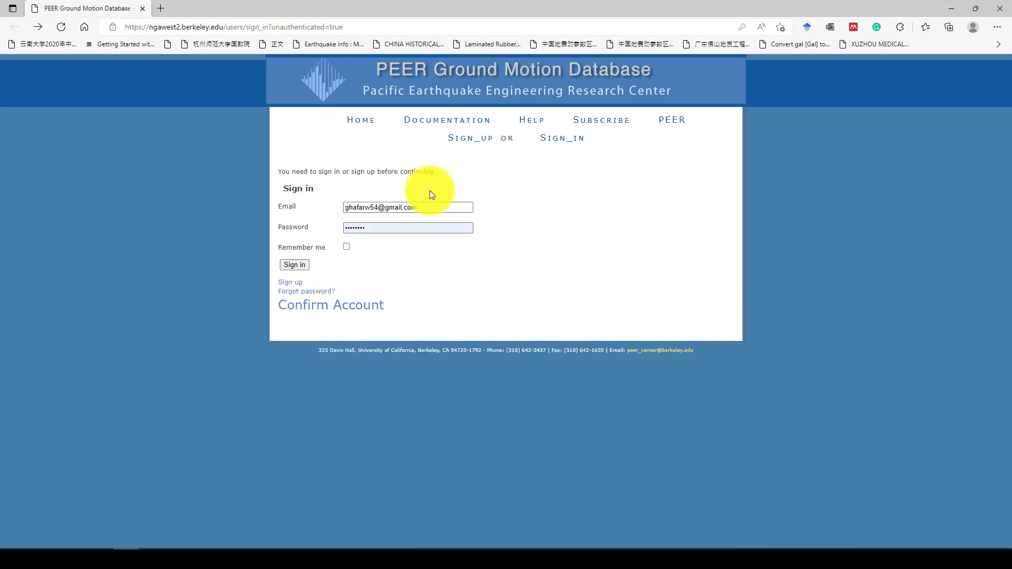
{"action": "left_click", "coordinate": [296, 264]}
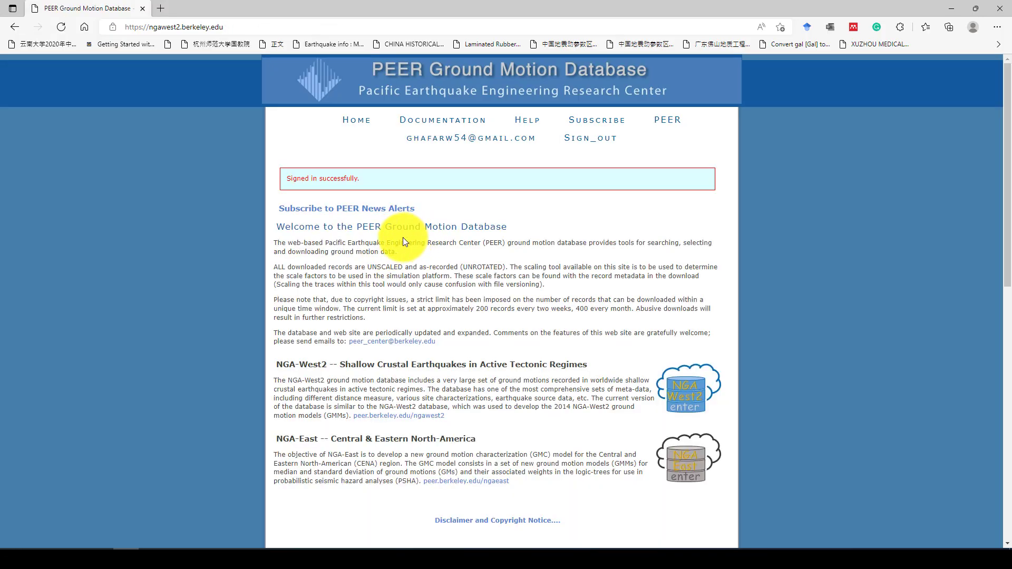
{"action": "scroll", "coordinate": [402, 237], "scroll_direction": "down", "scroll_amount": 1}
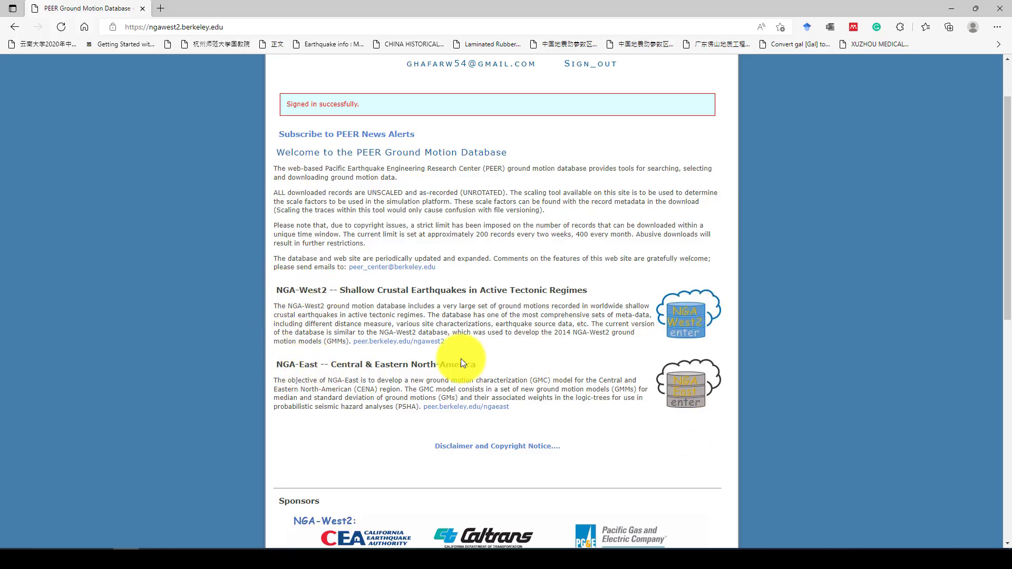
{"action": "scroll", "coordinate": [442, 360], "scroll_direction": "down", "scroll_amount": 1}
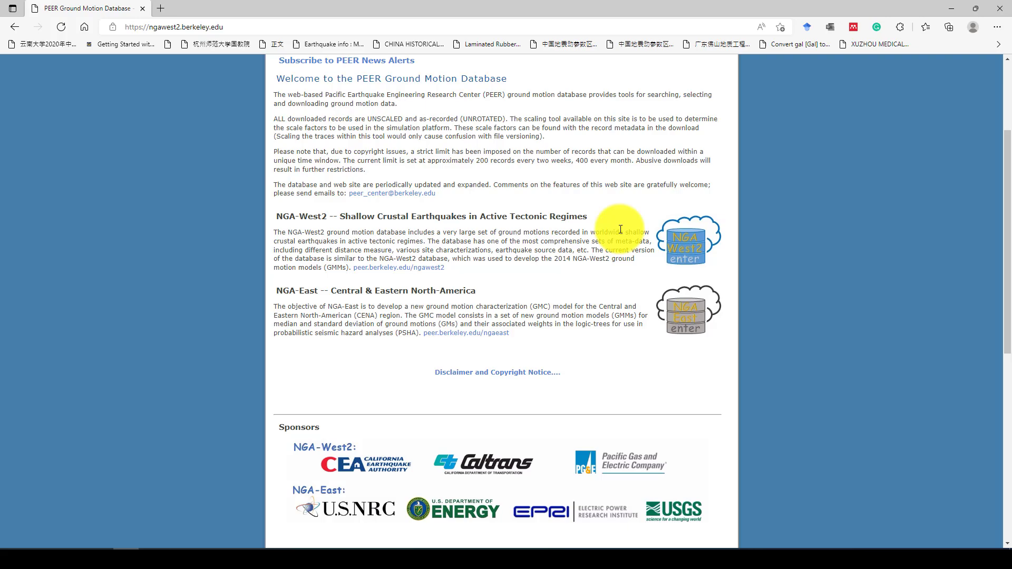
Step: Enter the NGA-West2 database, pick No Scaling as the target spectrum model, and submit
{"action": "left_click", "coordinate": [688, 248]}
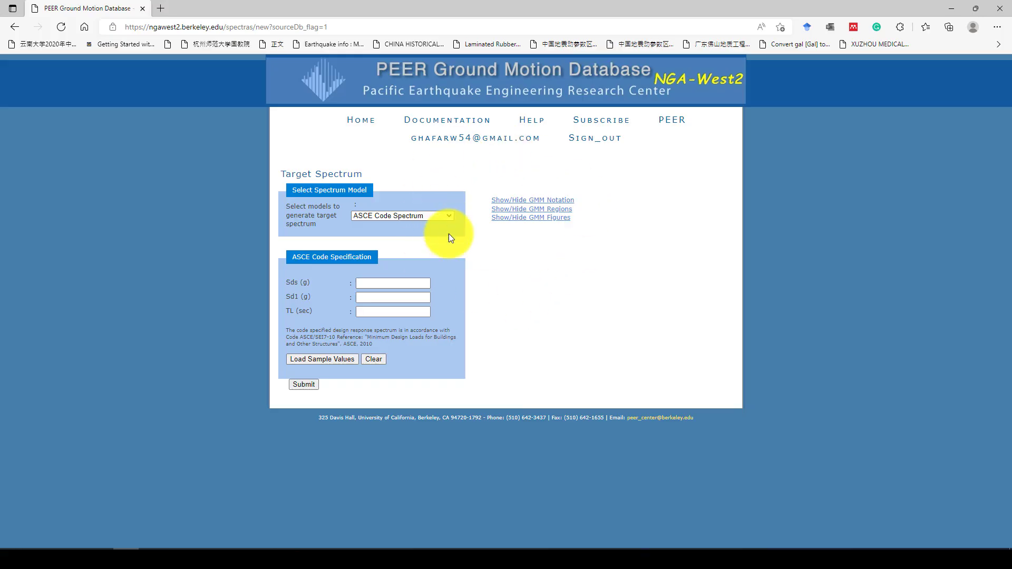
{"action": "left_click", "coordinate": [450, 216]}
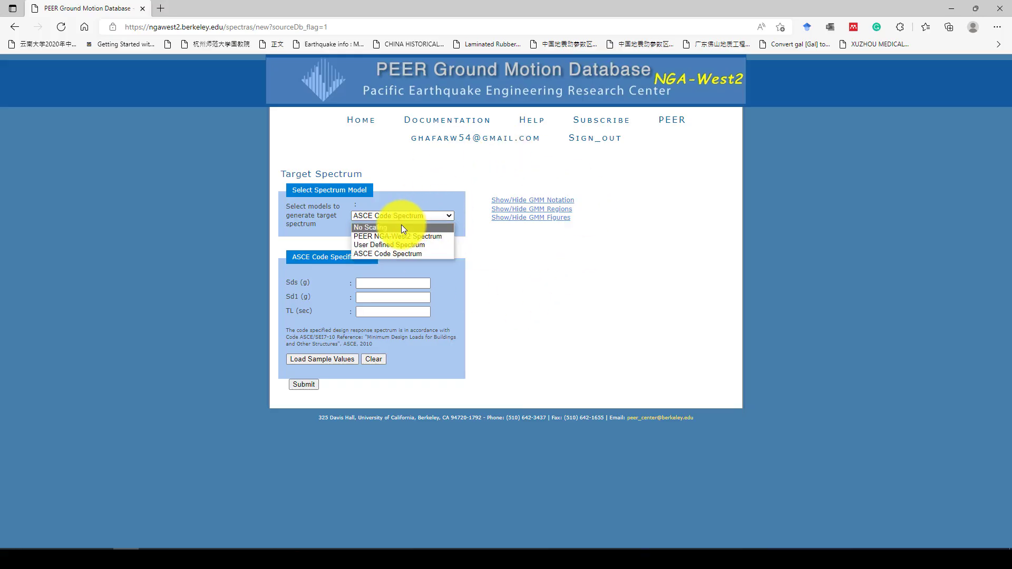
{"action": "left_click", "coordinate": [366, 227]}
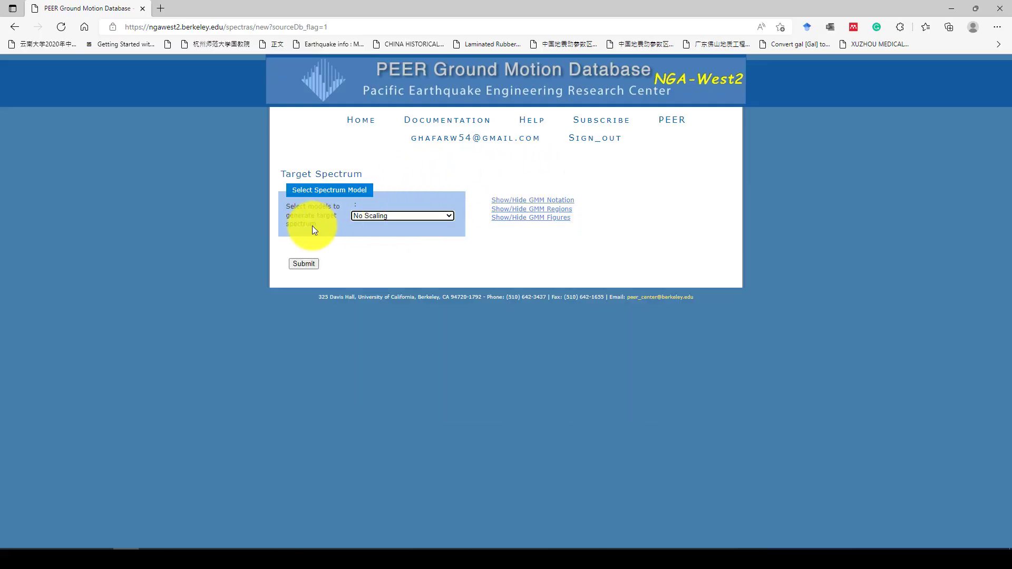
{"action": "left_click", "coordinate": [307, 263]}
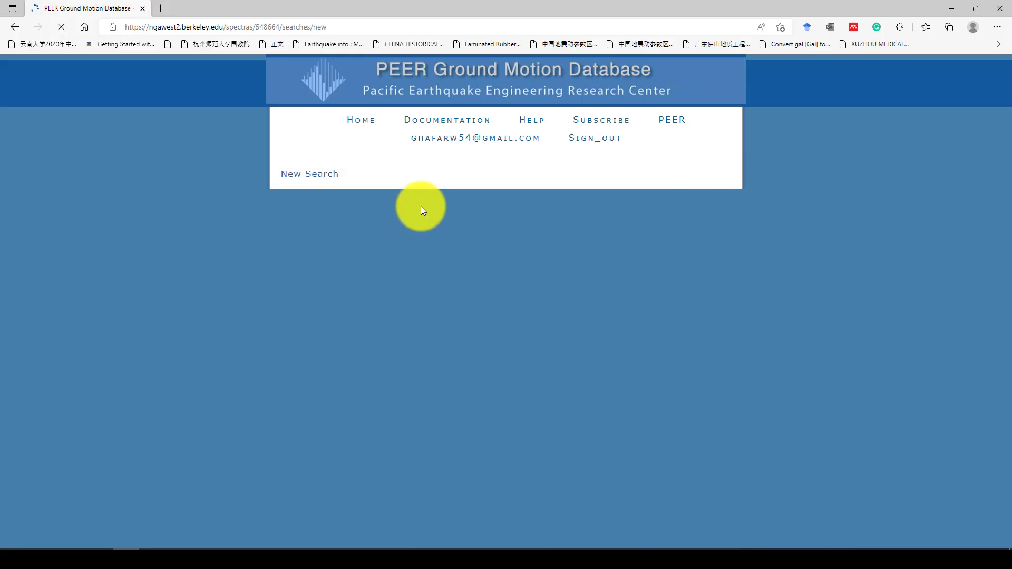
Step: Fill in the NGA-West2 search form with event name 'kobe' and run Search Records
{"action": "scroll", "coordinate": [595, 226], "scroll_direction": "down", "scroll_amount": 2}
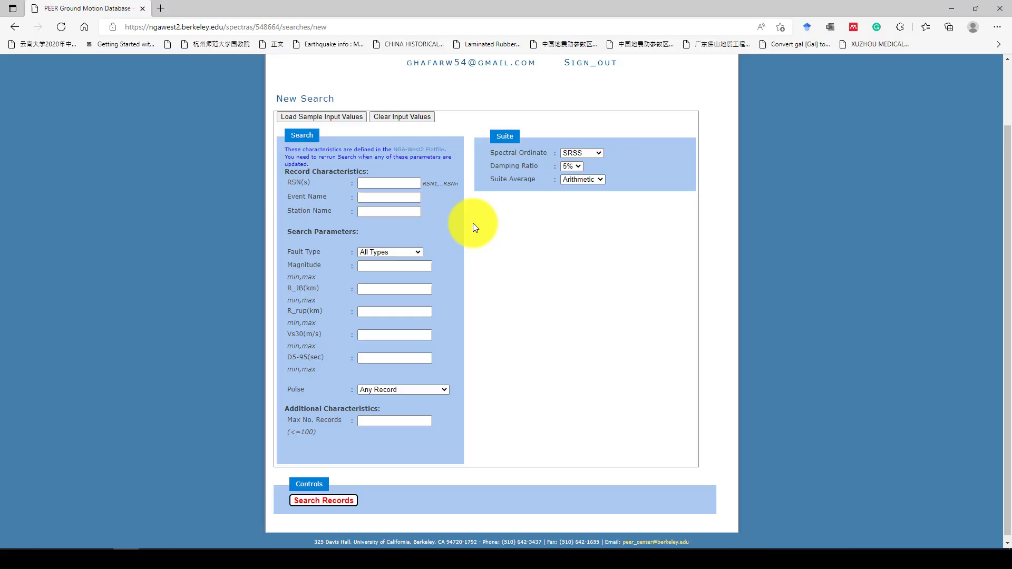
{"action": "scroll", "coordinate": [472, 223], "scroll_direction": "up", "scroll_amount": 2}
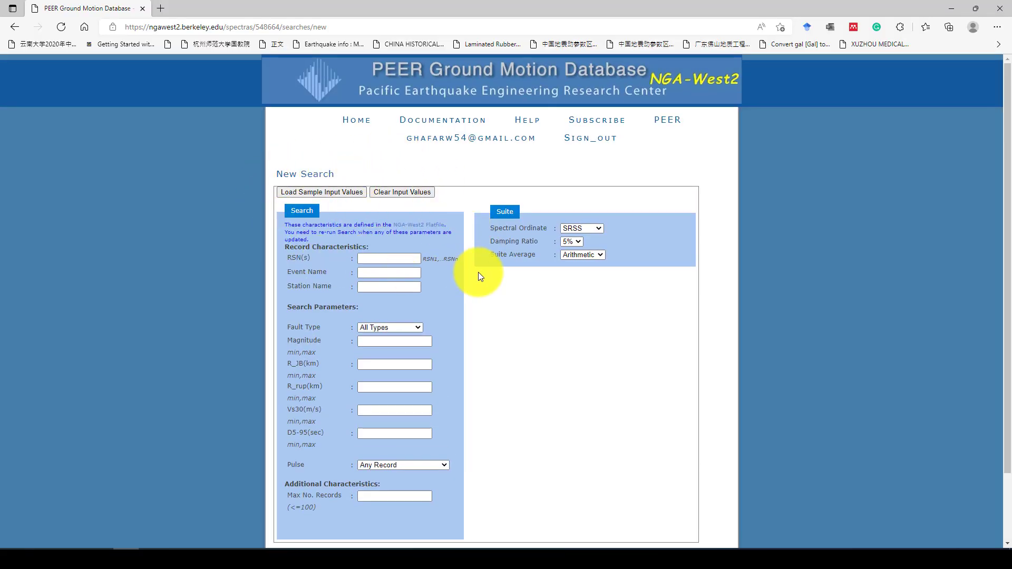
{"action": "scroll", "coordinate": [507, 269], "scroll_direction": "down", "scroll_amount": 2}
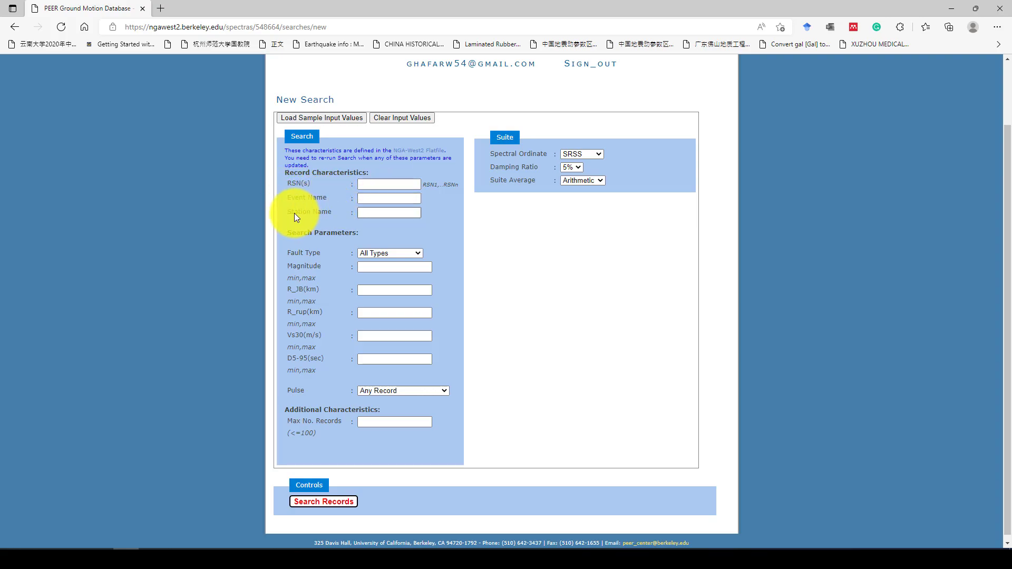
{"action": "left_click", "coordinate": [379, 183]}
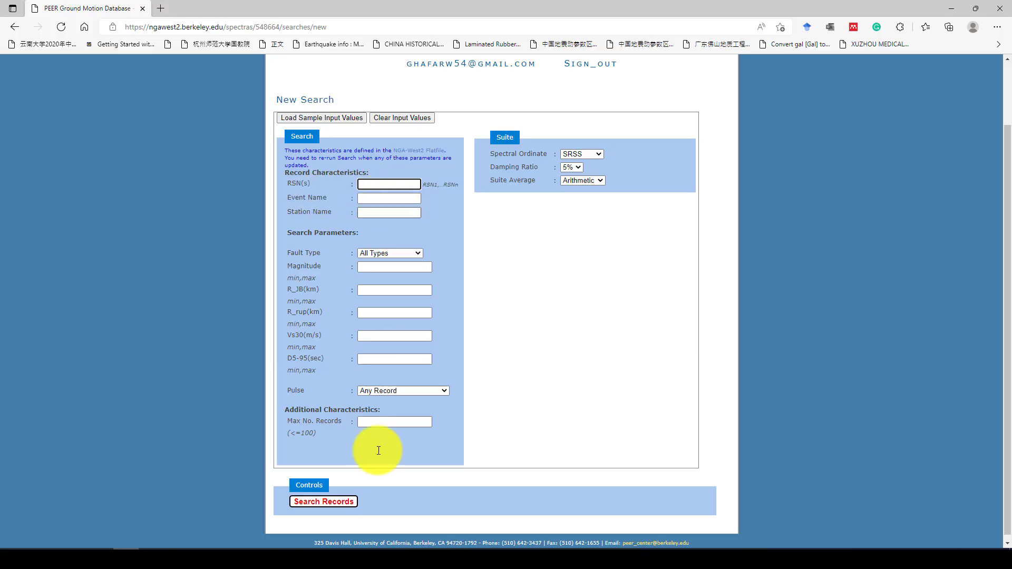
{"action": "scroll", "coordinate": [305, 438], "scroll_direction": "down", "scroll_amount": 1}
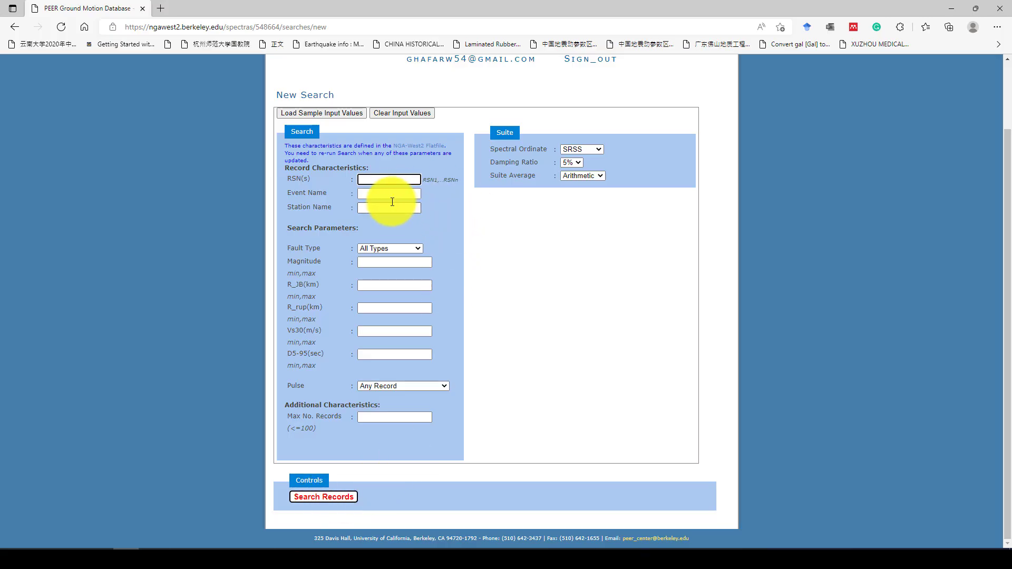
{"action": "left_click", "coordinate": [372, 194]}
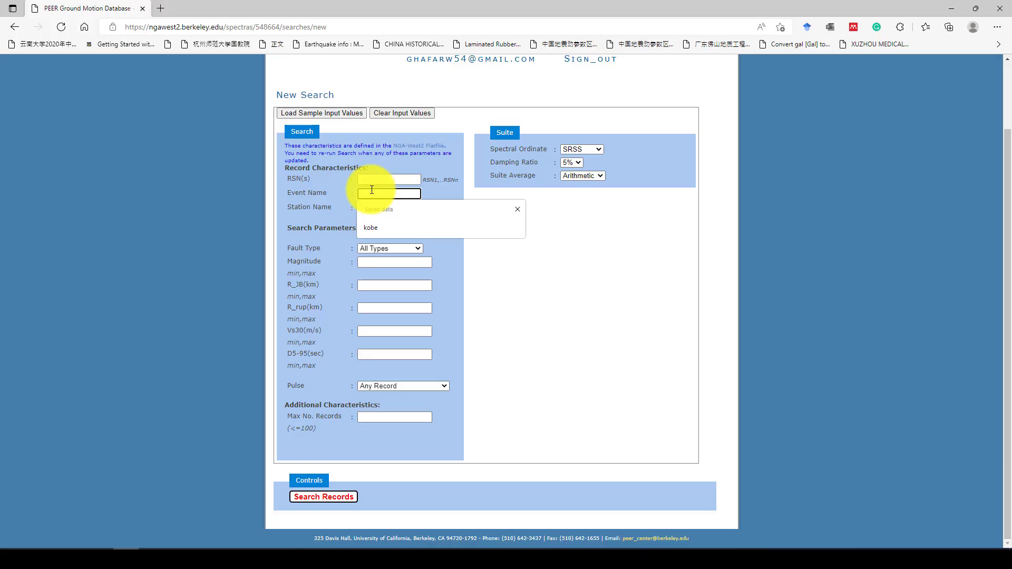
{"action": "left_click", "coordinate": [370, 226]}
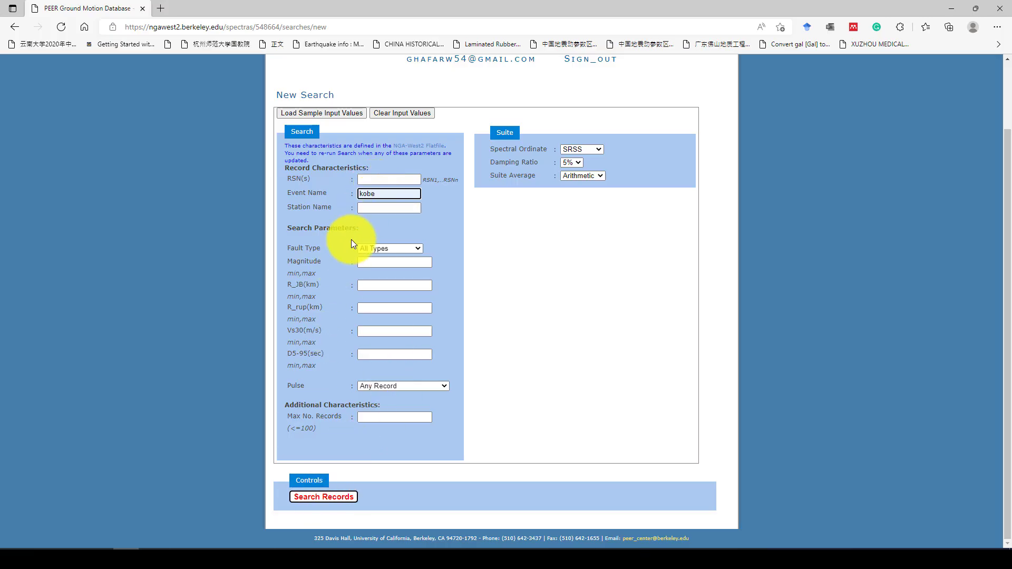
{"action": "left_click", "coordinate": [322, 498]}
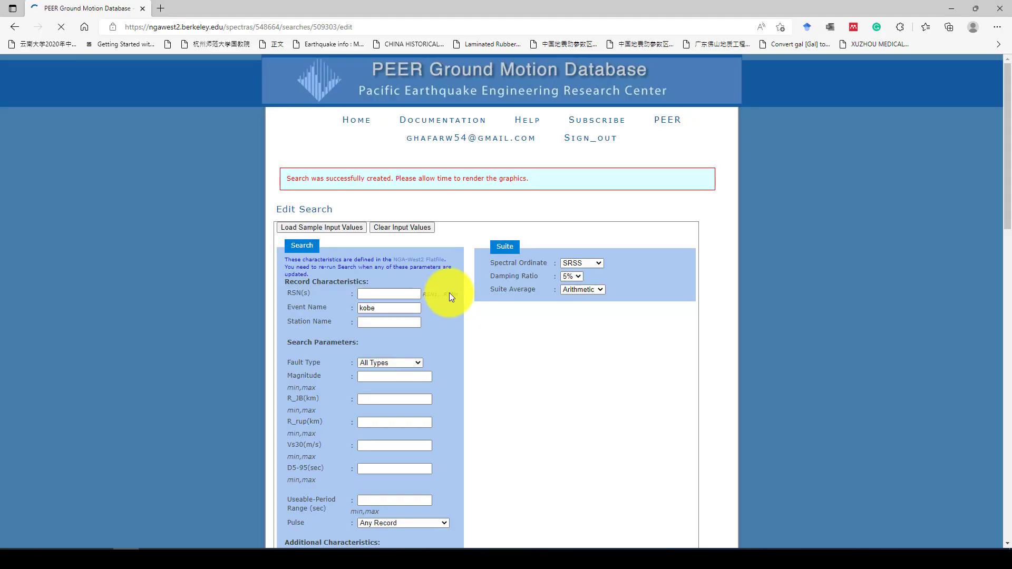
Step: Scroll through the Kobe Results – Metadata table to review the records
{"action": "scroll", "coordinate": [455, 268], "scroll_direction": "down", "scroll_amount": 5}
{"action": "scroll", "coordinate": [454, 271], "scroll_direction": "down", "scroll_amount": 12}
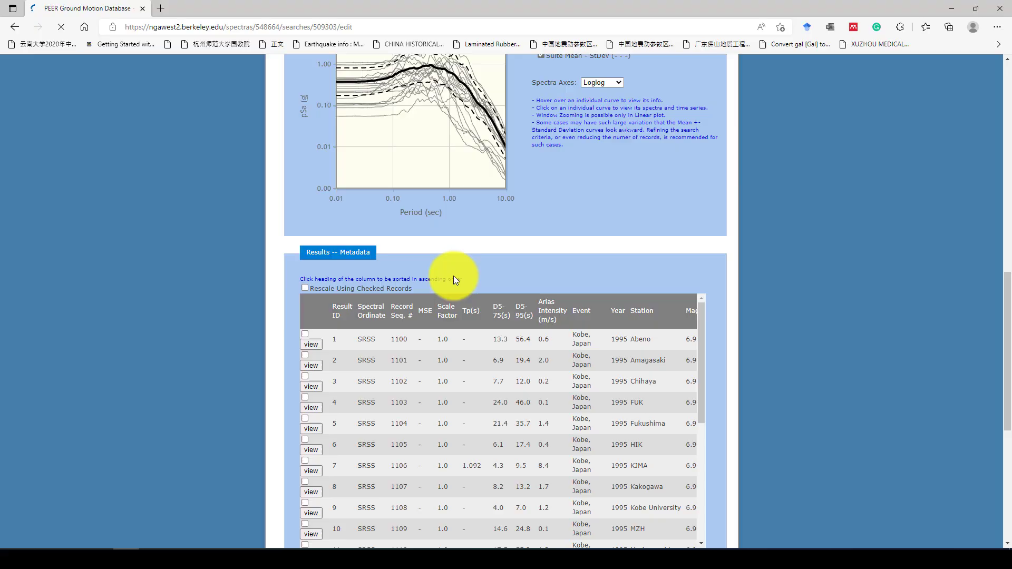
{"action": "scroll", "coordinate": [455, 278], "scroll_direction": "up", "scroll_amount": 3}
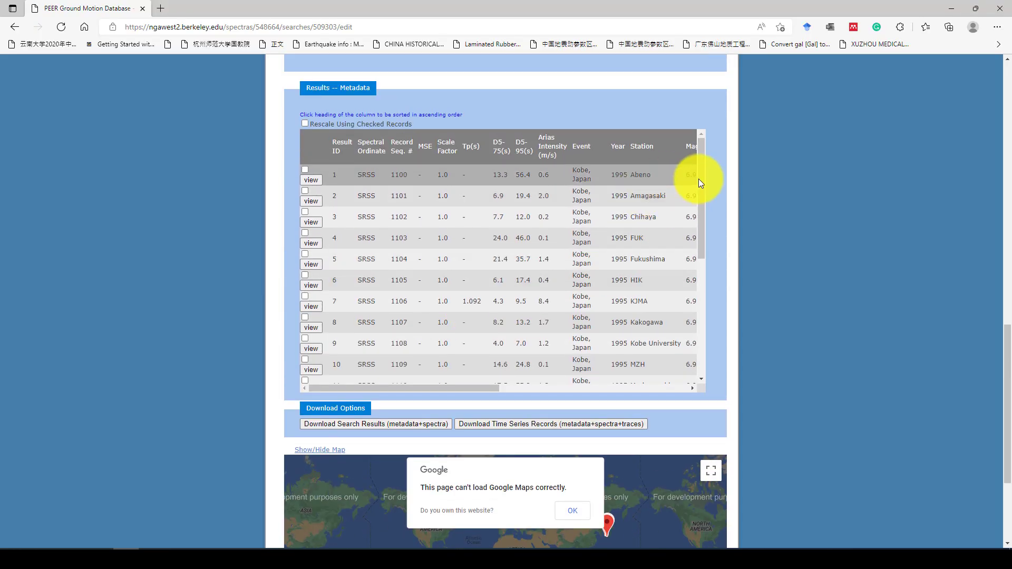
{"action": "scroll", "coordinate": [706, 203], "scroll_direction": "down", "scroll_amount": 1}
{"action": "left_click_drag", "start_coordinate": [706, 207], "coordinate": [727, 154]}
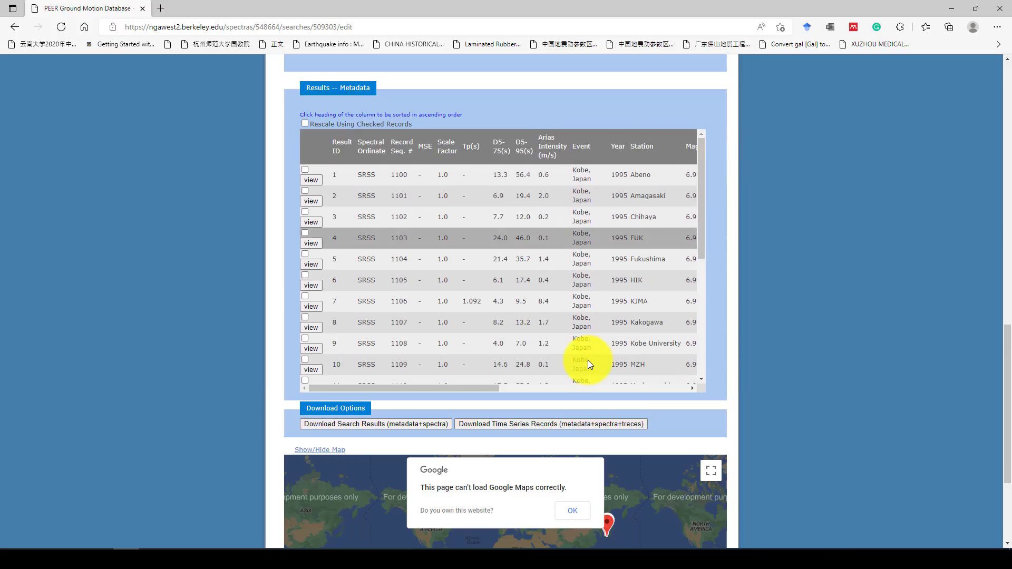
{"action": "left_click_drag", "start_coordinate": [397, 390], "coordinate": [458, 386]}
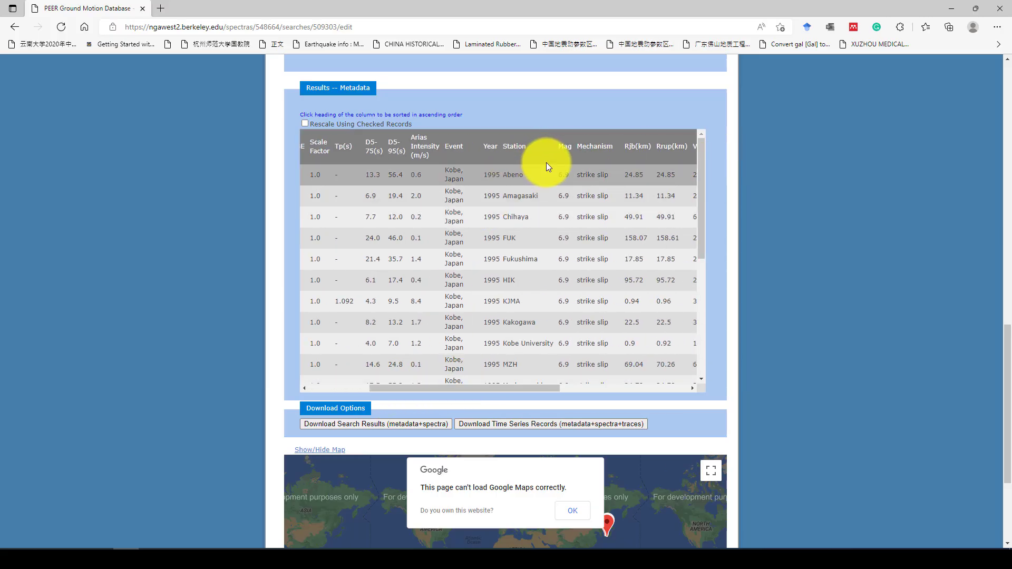
{"action": "scroll", "coordinate": [558, 291], "scroll_direction": "down", "scroll_amount": 5}
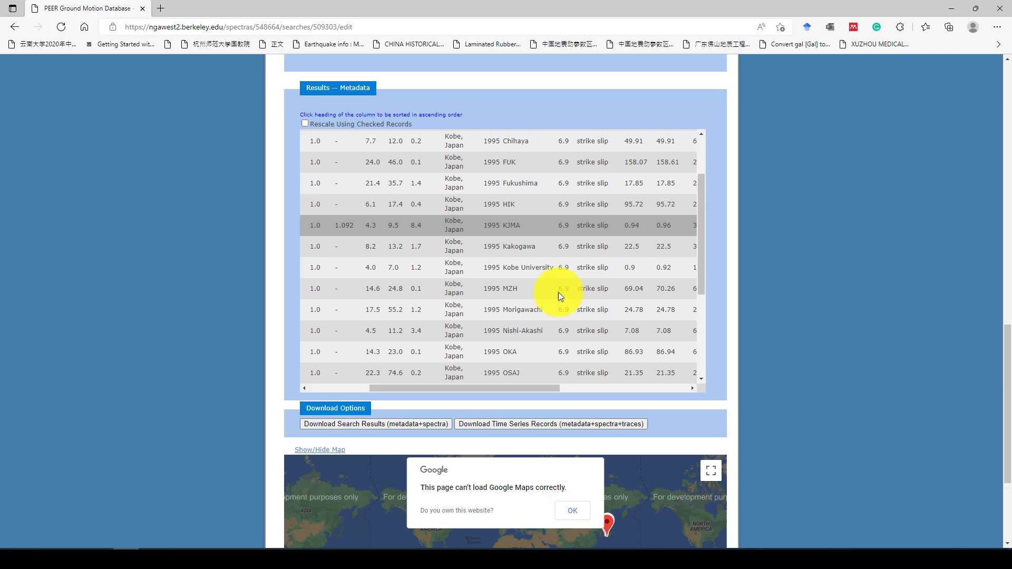
{"action": "scroll", "coordinate": [560, 311], "scroll_direction": "down", "scroll_amount": 3}
{"action": "scroll", "coordinate": [631, 245], "scroll_direction": "up", "scroll_amount": 4}
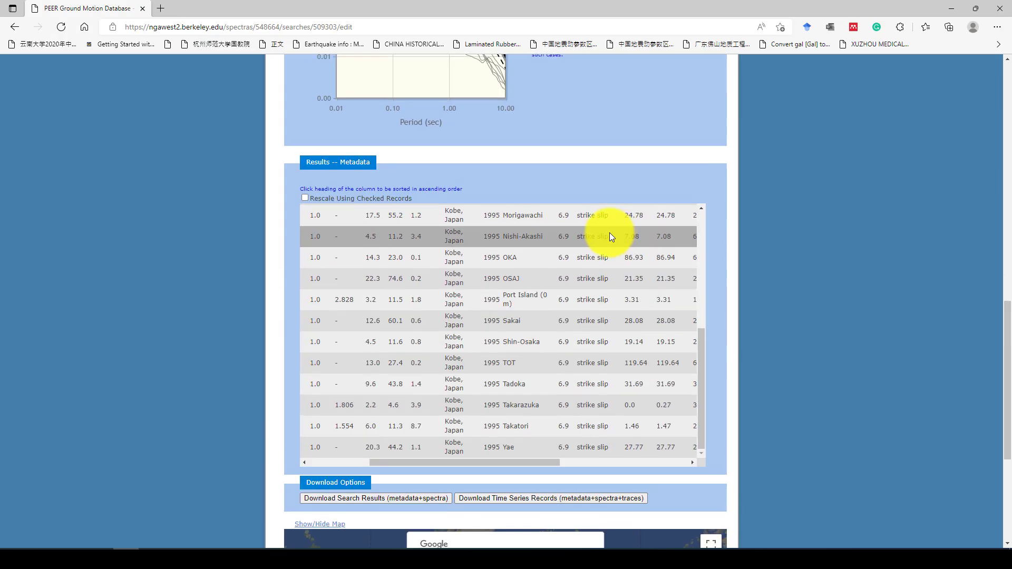
{"action": "scroll", "coordinate": [599, 240], "scroll_direction": "up", "scroll_amount": 5}
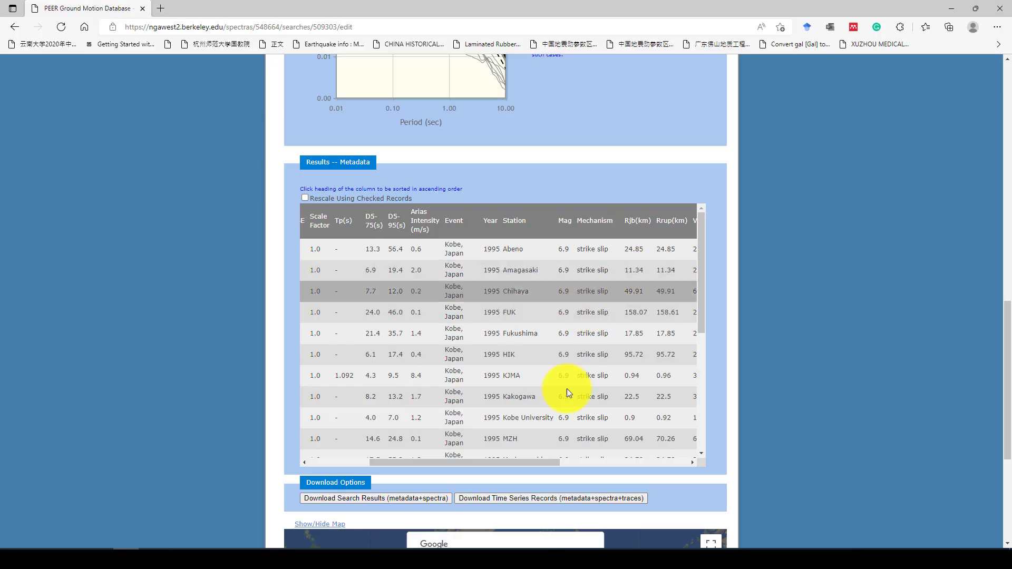
{"action": "left_click_drag", "start_coordinate": [502, 463], "coordinate": [575, 461]}
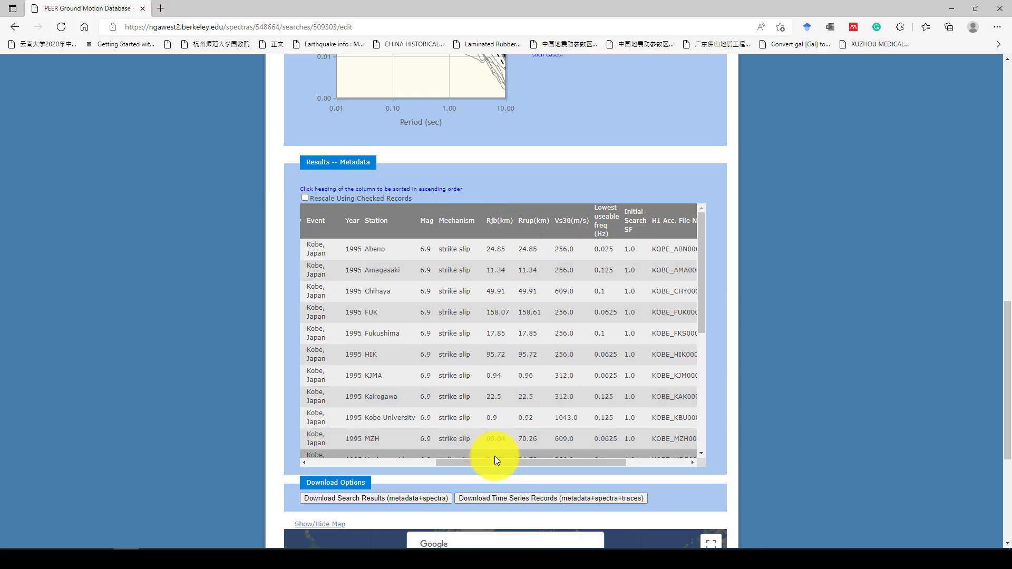
{"action": "left_click_drag", "start_coordinate": [496, 462], "coordinate": [533, 461]}
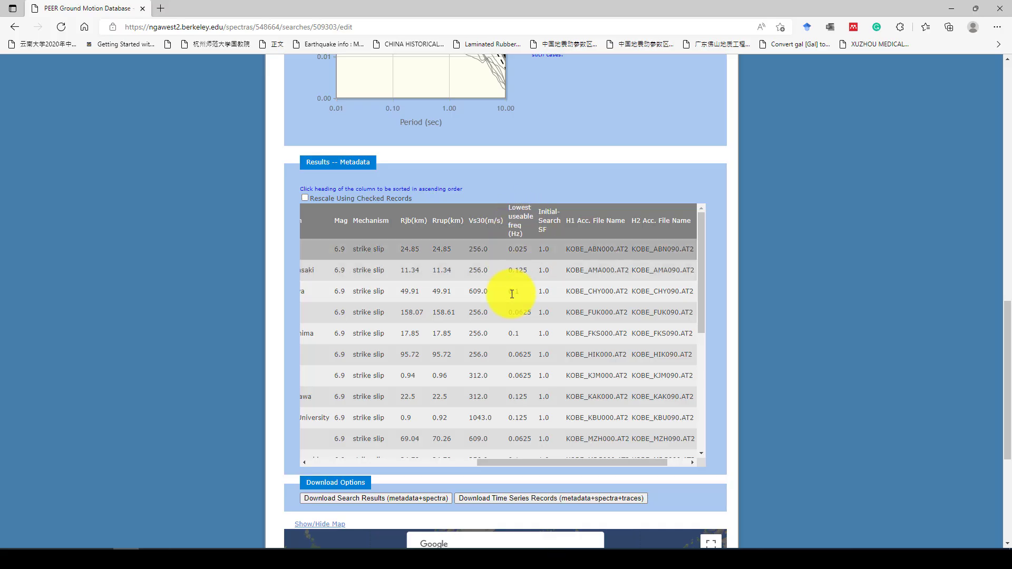
{"action": "scroll", "coordinate": [496, 327], "scroll_direction": "down", "scroll_amount": 1}
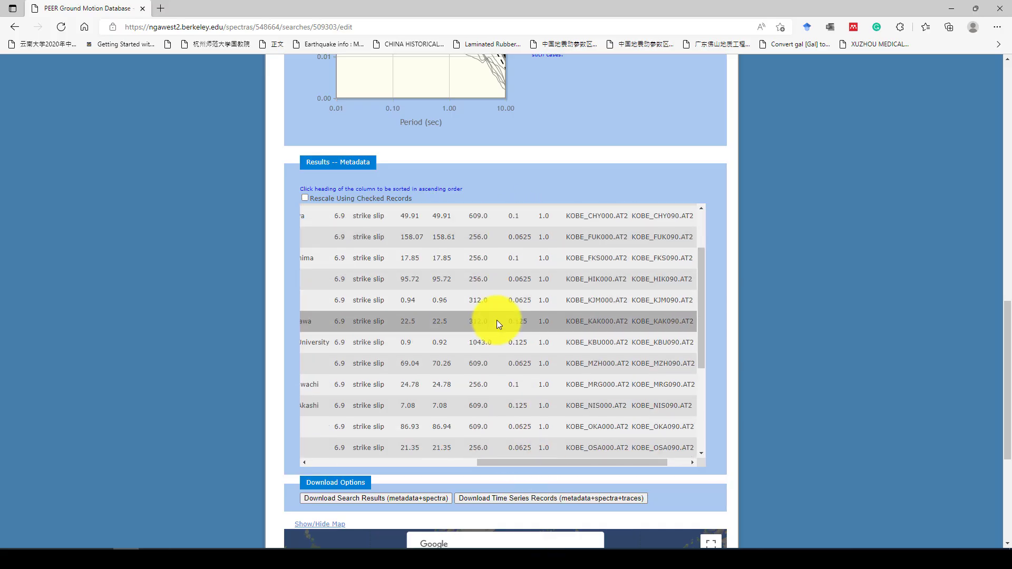
{"action": "left_click_drag", "start_coordinate": [507, 462], "coordinate": [376, 462]}
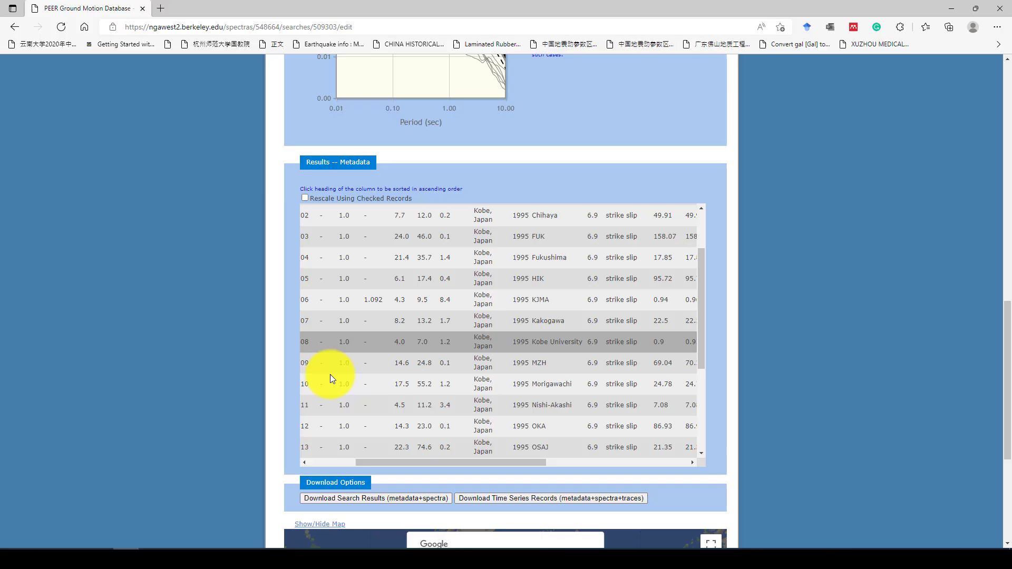
{"action": "scroll", "coordinate": [369, 379], "scroll_direction": "down", "scroll_amount": 3}
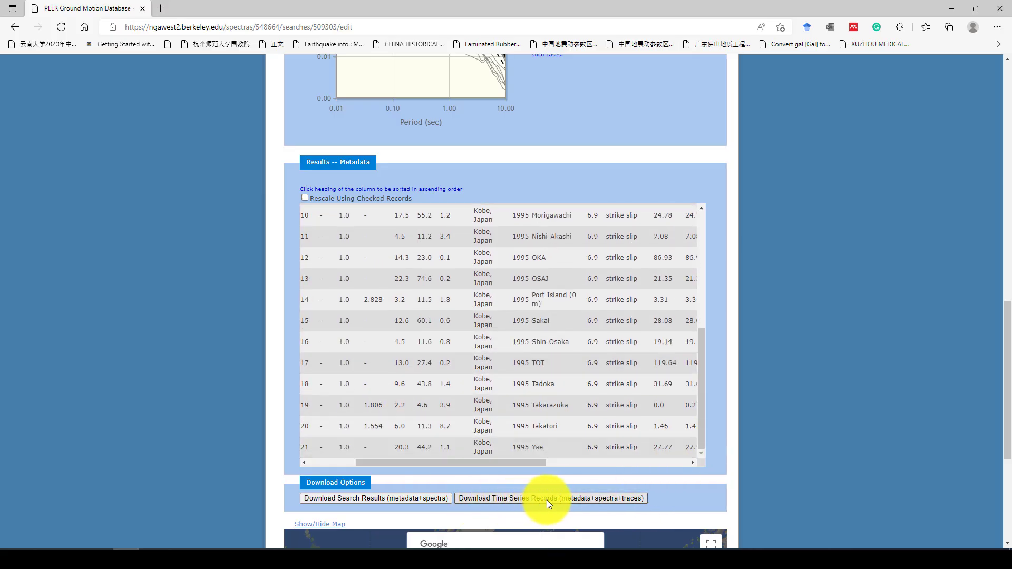
Step: Dismiss the no-records-selected warning and tick row 11, Morigawachi RSN 1110
{"action": "left_click", "coordinate": [305, 197]}
{"action": "left_click", "coordinate": [595, 86]}
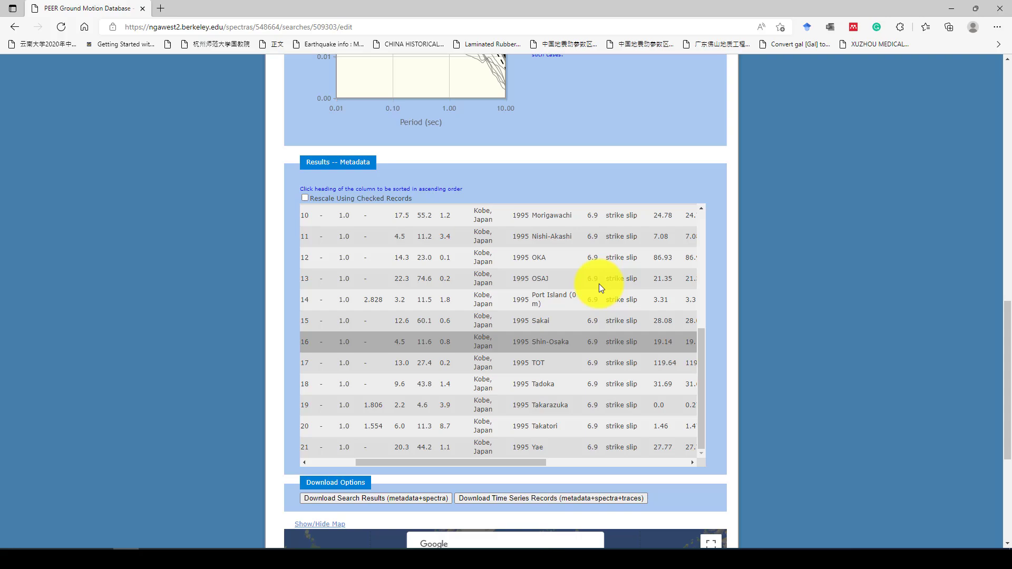
{"action": "left_click_drag", "start_coordinate": [701, 368], "coordinate": [711, 321]}
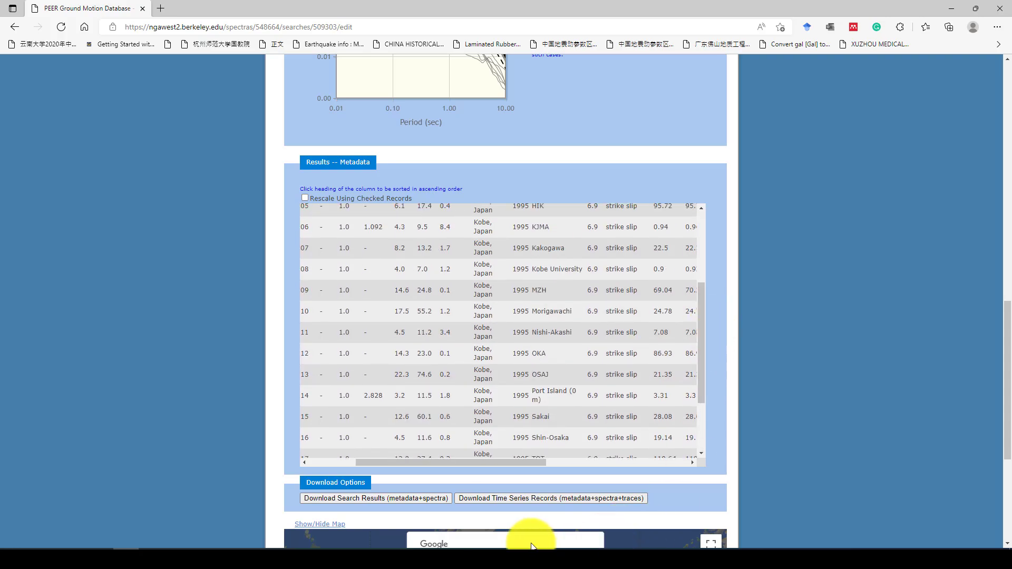
{"action": "scroll", "coordinate": [596, 292], "scroll_direction": "down", "scroll_amount": 2}
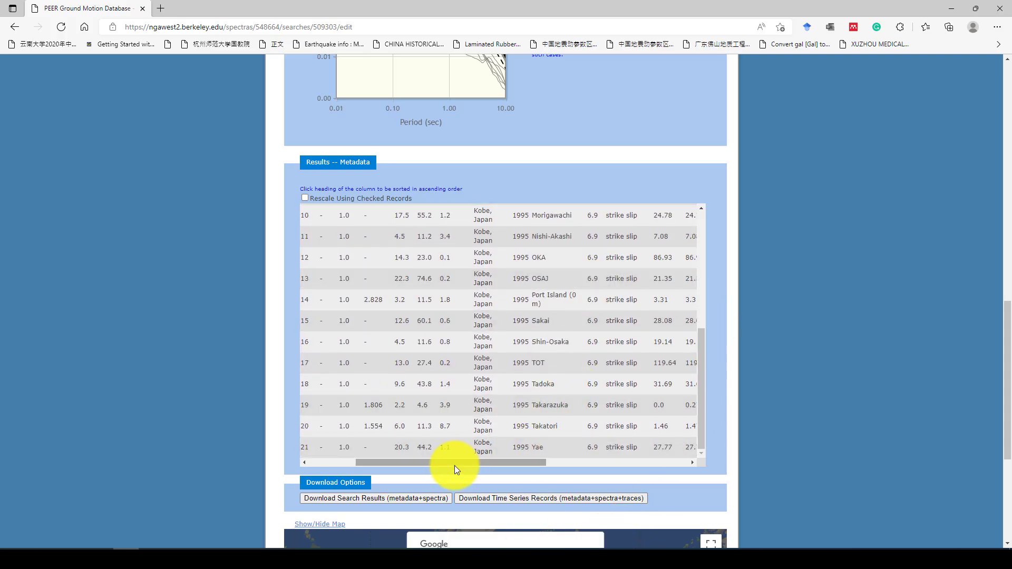
{"action": "left_click_drag", "start_coordinate": [429, 466], "coordinate": [368, 461]}
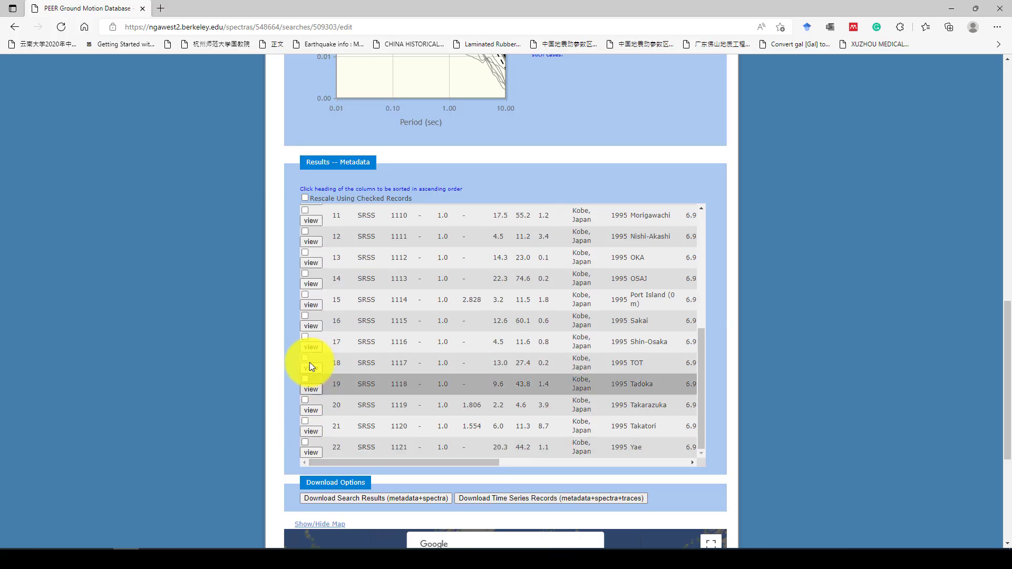
{"action": "left_click", "coordinate": [304, 210]}
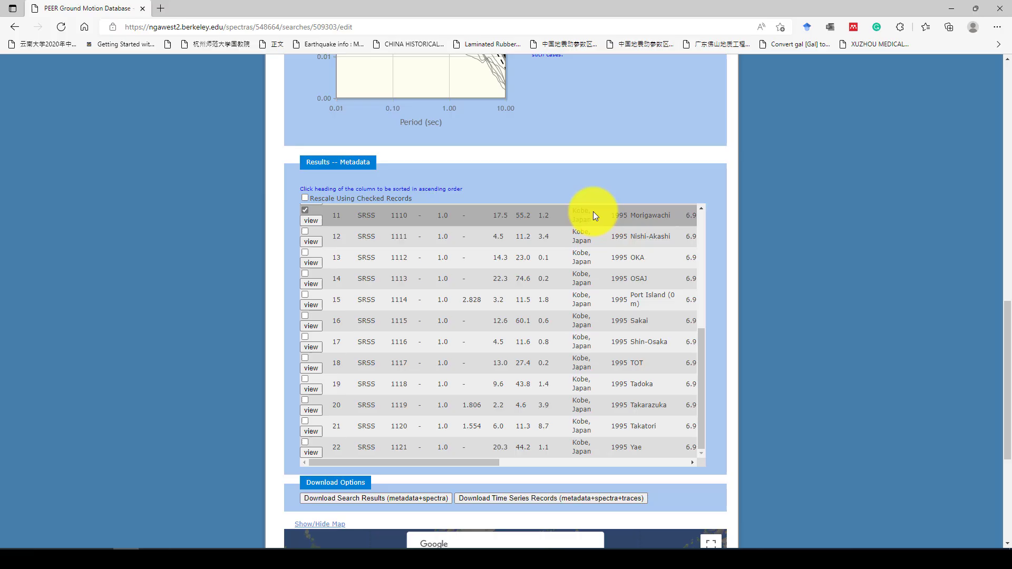
Step: View row 11's record details, dismiss the Google Maps error, and return to the response spectra chart
{"action": "left_click", "coordinate": [313, 219]}
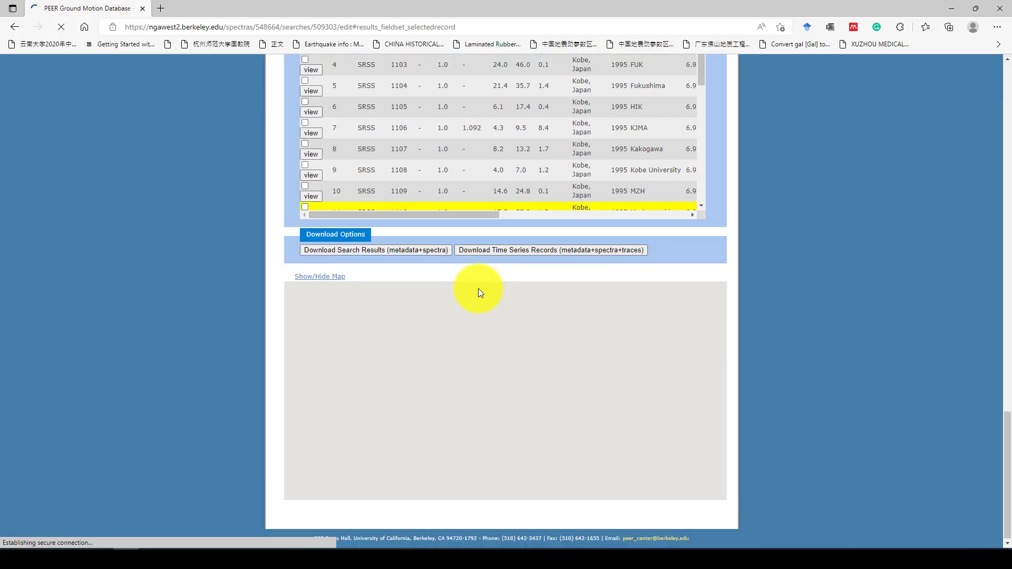
{"action": "scroll", "coordinate": [434, 244], "scroll_direction": "down", "scroll_amount": 3}
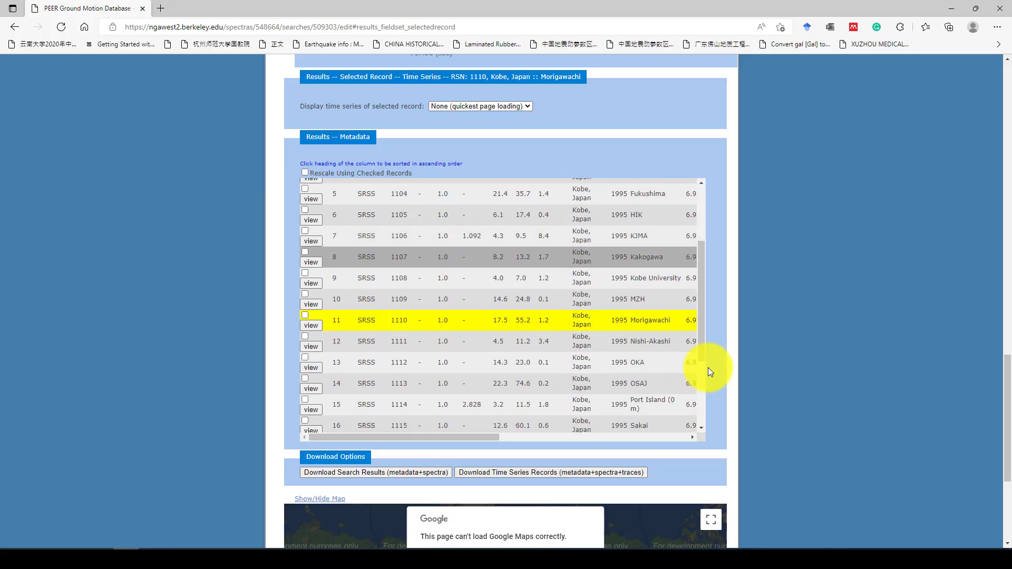
{"action": "scroll", "coordinate": [708, 368], "scroll_direction": "down", "scroll_amount": 5}
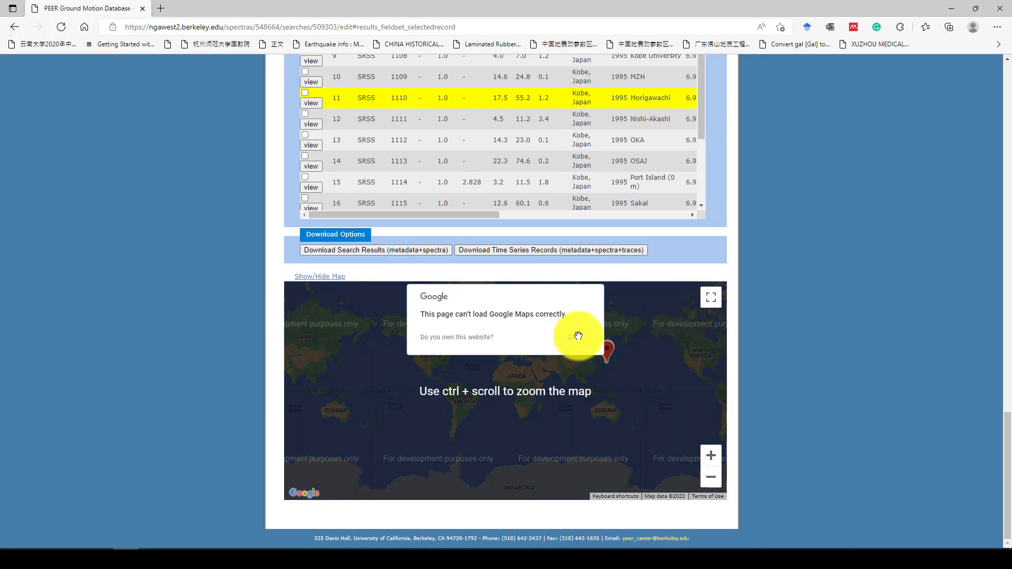
{"action": "left_click", "coordinate": [577, 339]}
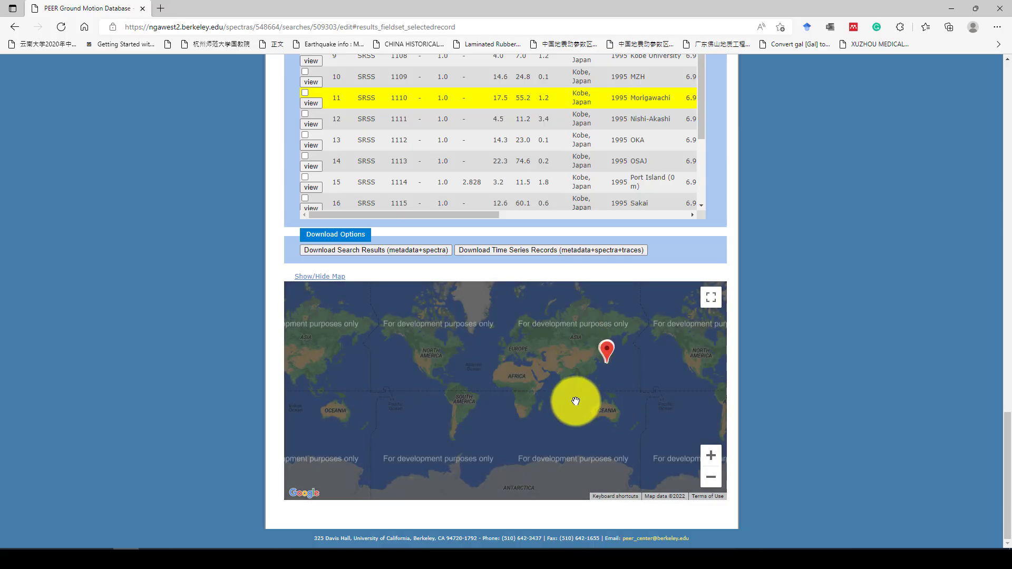
{"action": "scroll", "coordinate": [565, 365], "scroll_direction": "down", "scroll_amount": 2}
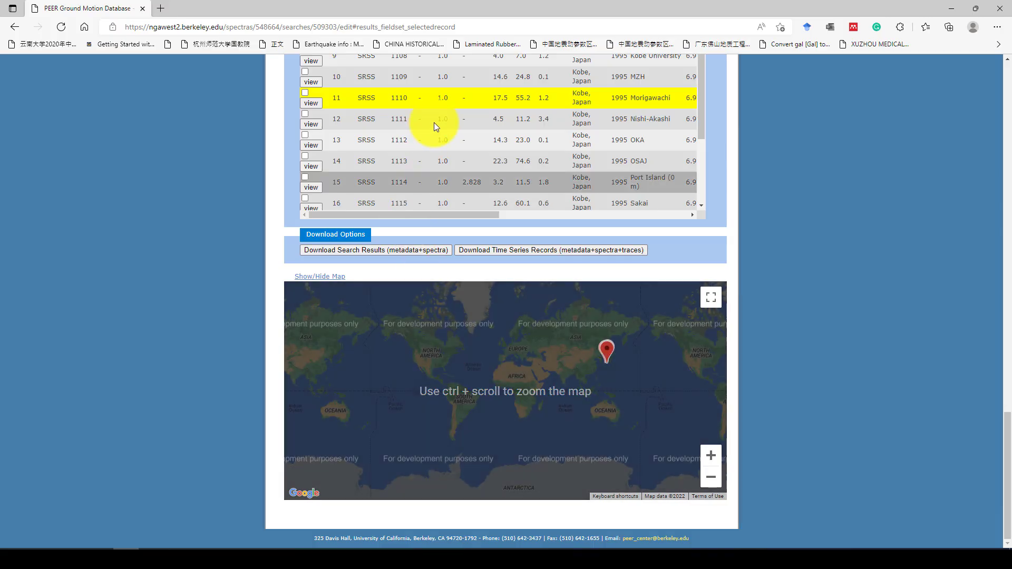
{"action": "scroll", "coordinate": [436, 126], "scroll_direction": "up", "scroll_amount": 2}
{"action": "scroll", "coordinate": [439, 133], "scroll_direction": "down", "scroll_amount": 5}
{"action": "scroll", "coordinate": [448, 369], "scroll_direction": "up", "scroll_amount": 6}
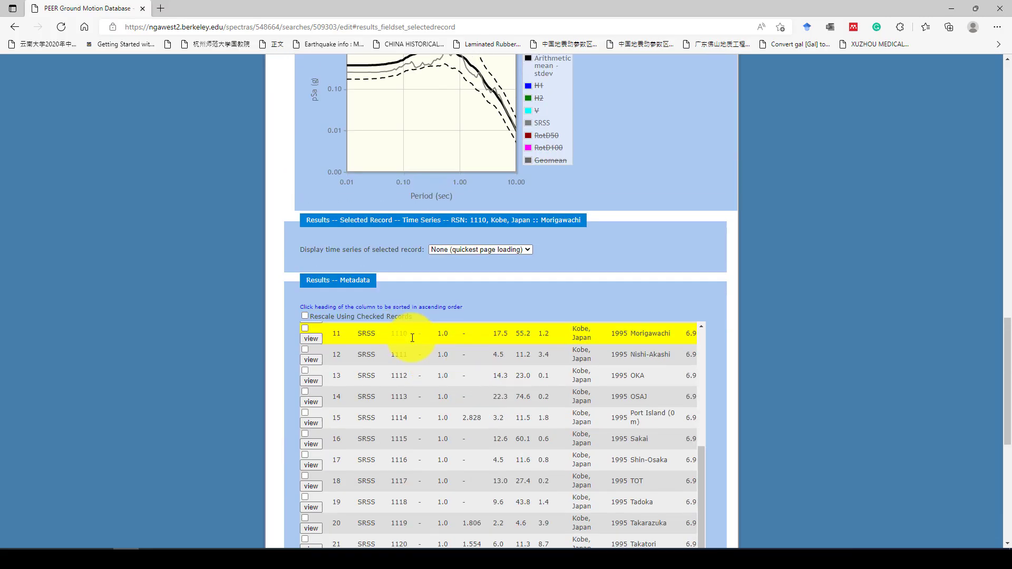
{"action": "scroll", "coordinate": [402, 339], "scroll_direction": "up", "scroll_amount": 3}
{"action": "scroll", "coordinate": [441, 192], "scroll_direction": "up", "scroll_amount": 6}
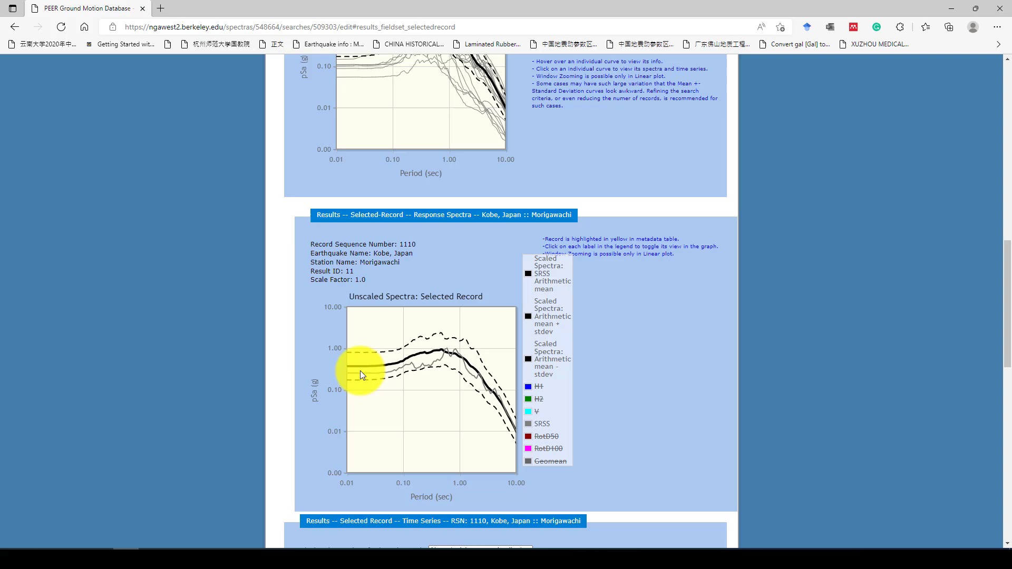
{"action": "mouse_move", "coordinate": [371, 361]}
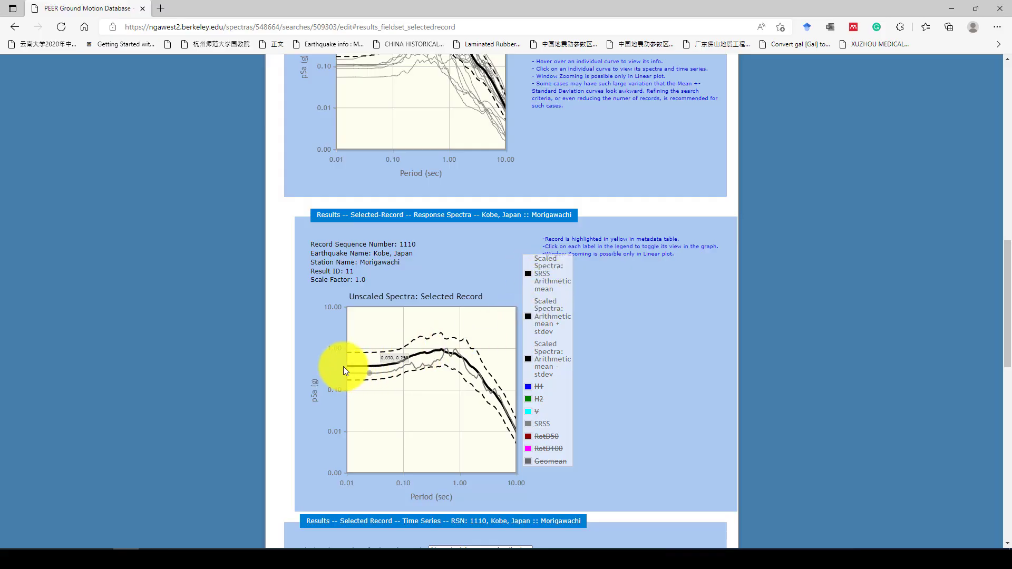
Step: Download the time series records (metadata+spectra+traces) and acknowledge both alert notices
{"action": "scroll", "coordinate": [668, 339], "scroll_direction": "down", "scroll_amount": 15}
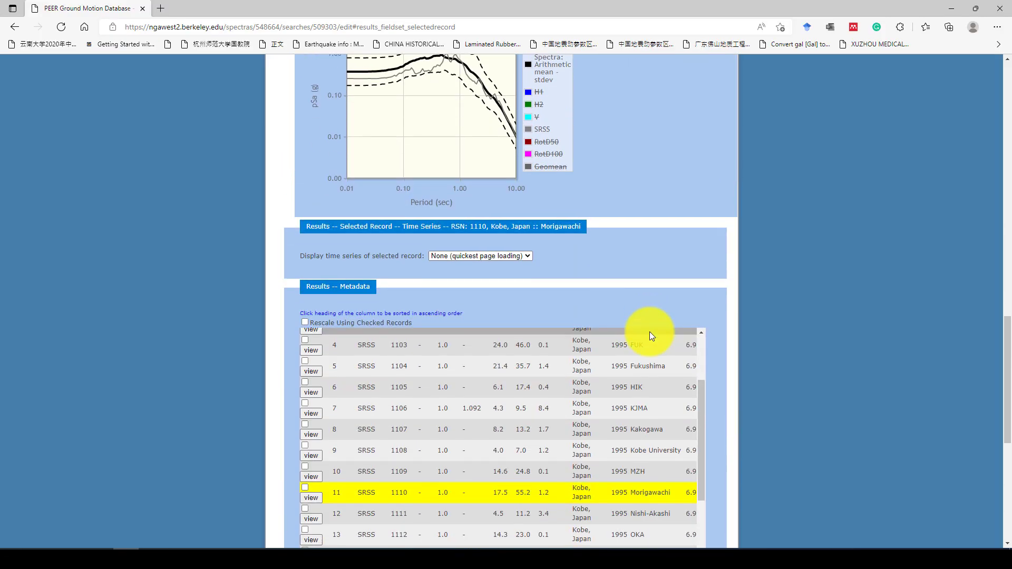
{"action": "scroll", "coordinate": [527, 282], "scroll_direction": "down", "scroll_amount": 2}
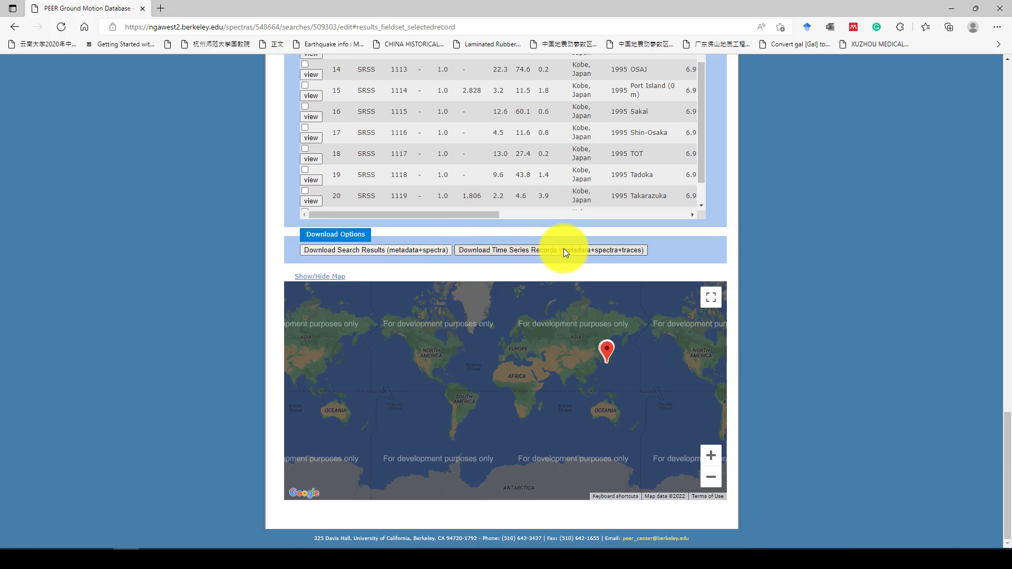
{"action": "left_click", "coordinate": [528, 249]}
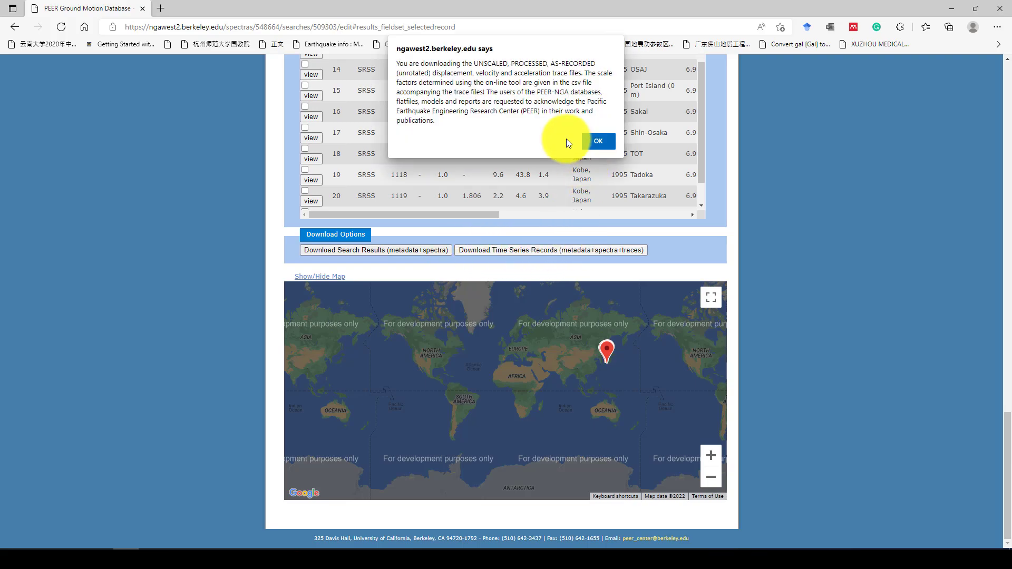
{"action": "left_click", "coordinate": [597, 141]}
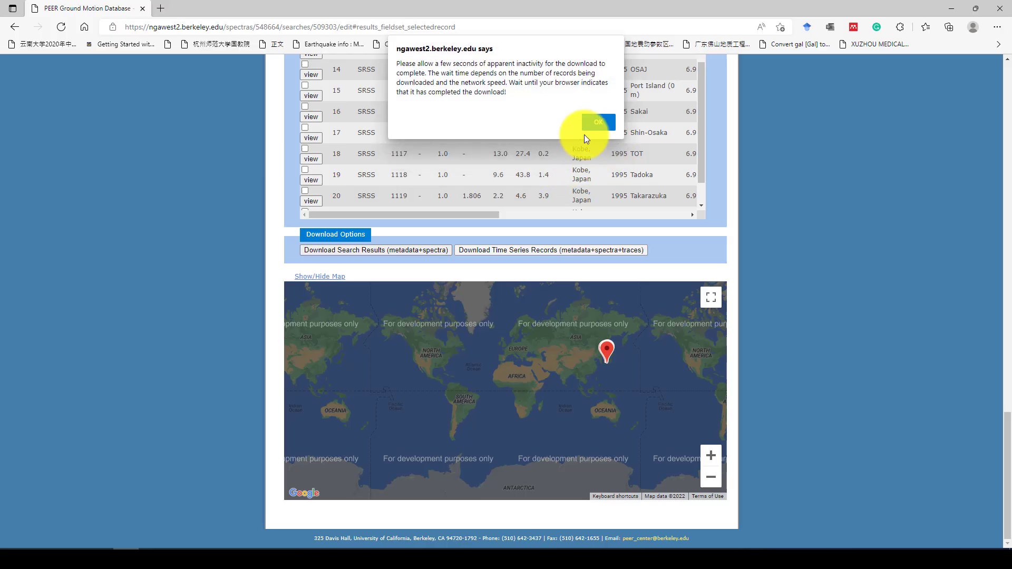
{"action": "left_click", "coordinate": [591, 126]}
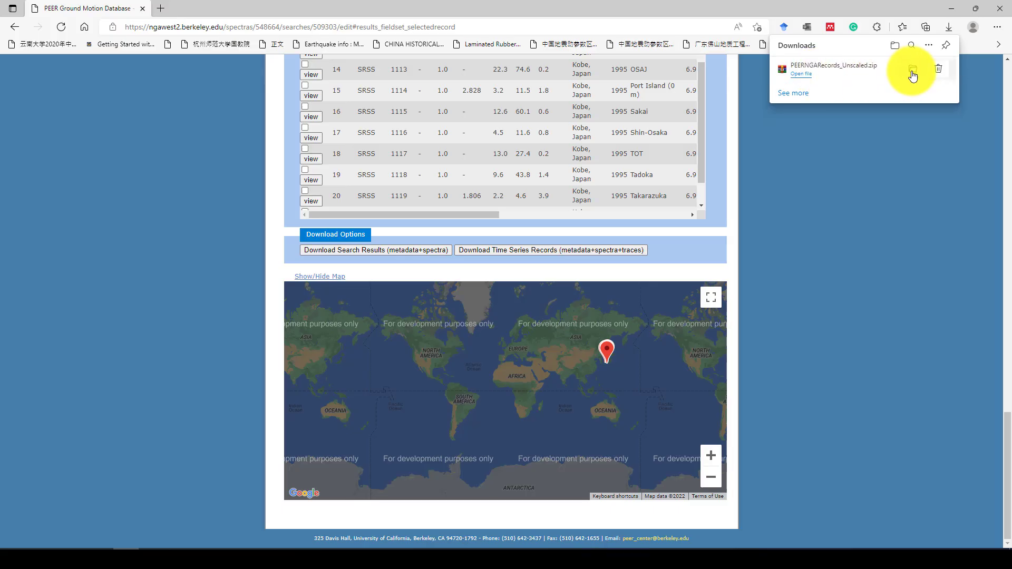
Step: Show PEERNGARecords_Unscaled.zip in the Downloads folder and cut it
{"action": "left_click", "coordinate": [912, 77]}
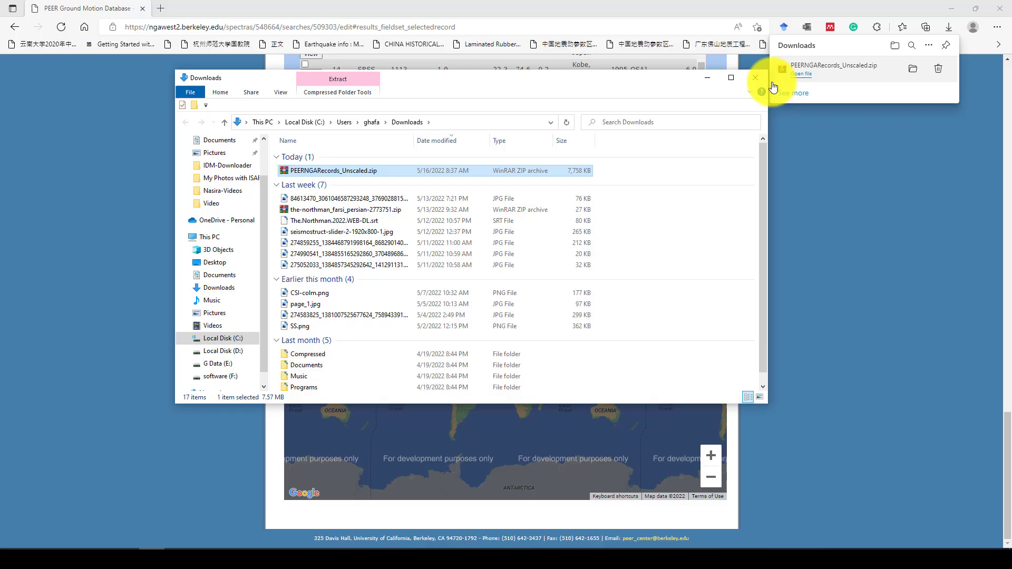
{"action": "left_click", "coordinate": [806, 78]}
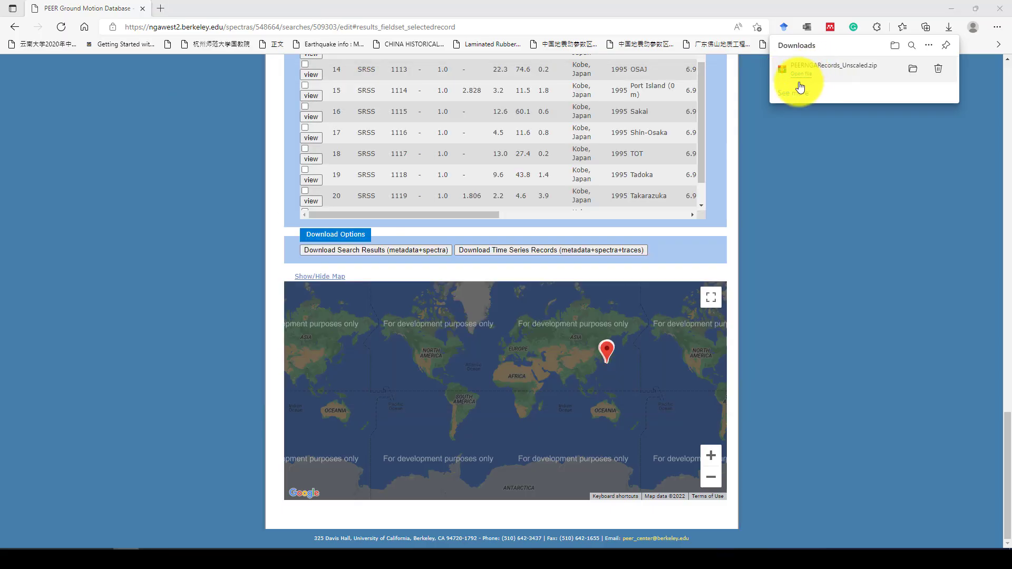
{"action": "scroll", "coordinate": [142, 266], "scroll_direction": "down", "scroll_amount": 20}
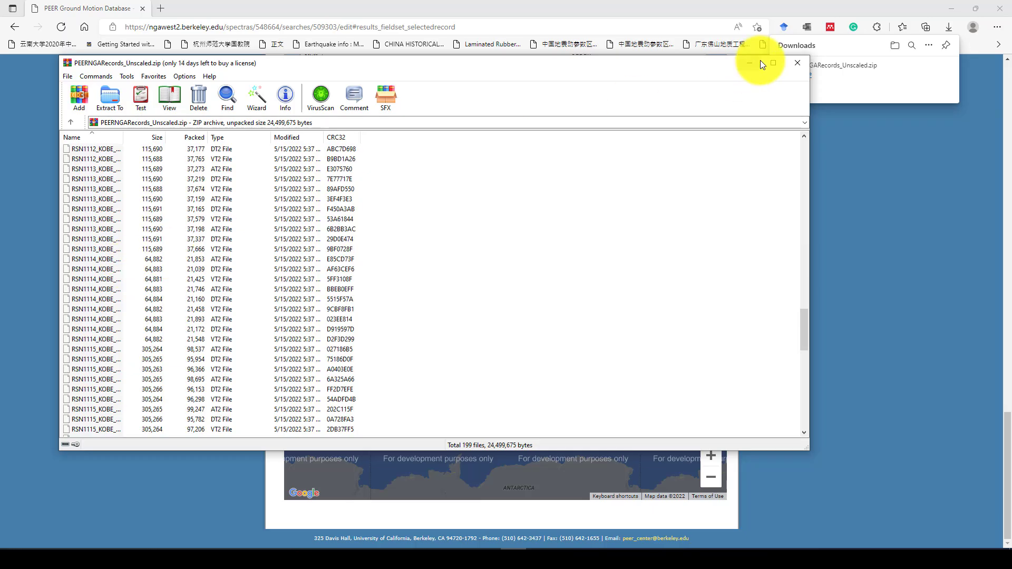
{"action": "scroll", "coordinate": [83, 282], "scroll_direction": "up", "scroll_amount": 5}
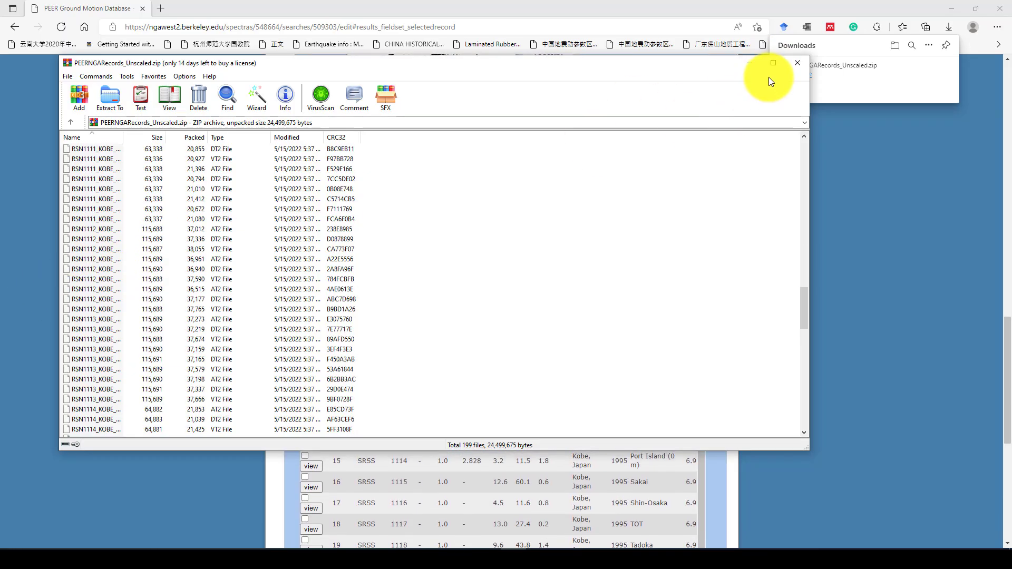
{"action": "left_click", "coordinate": [794, 65]}
{"action": "left_click", "coordinate": [910, 75]}
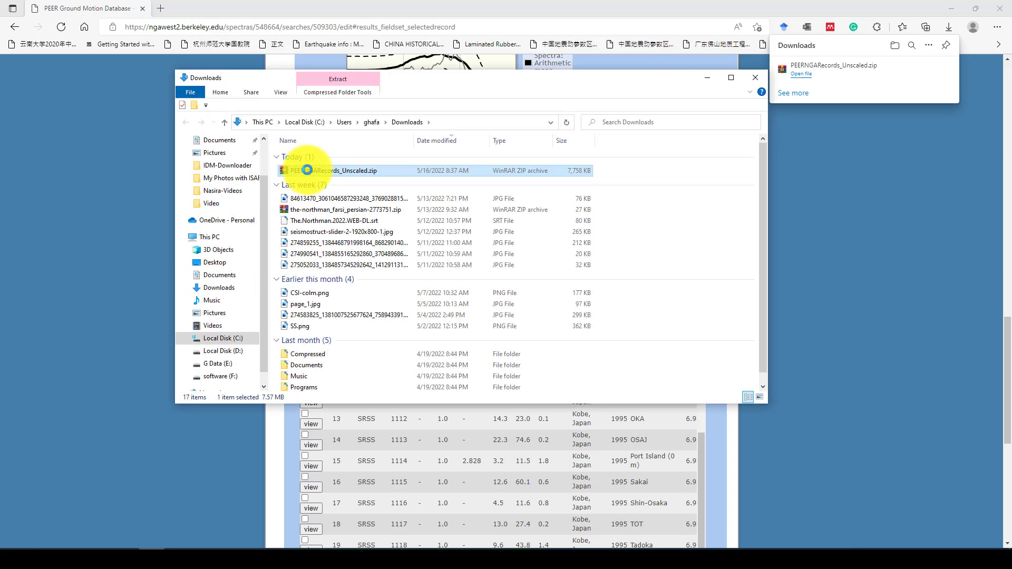
{"action": "right_click", "coordinate": [308, 170]}
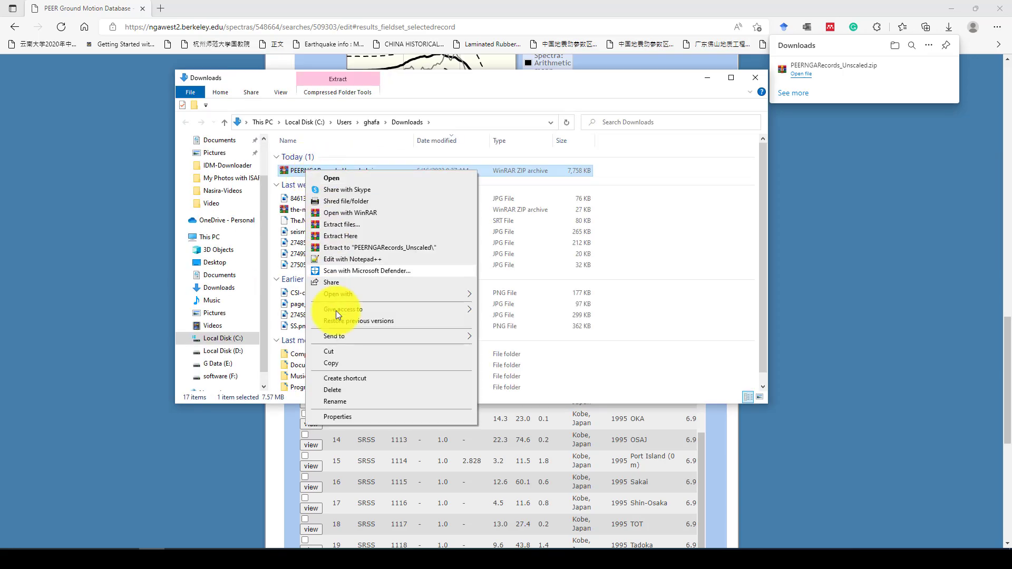
{"action": "left_click", "coordinate": [335, 352]}
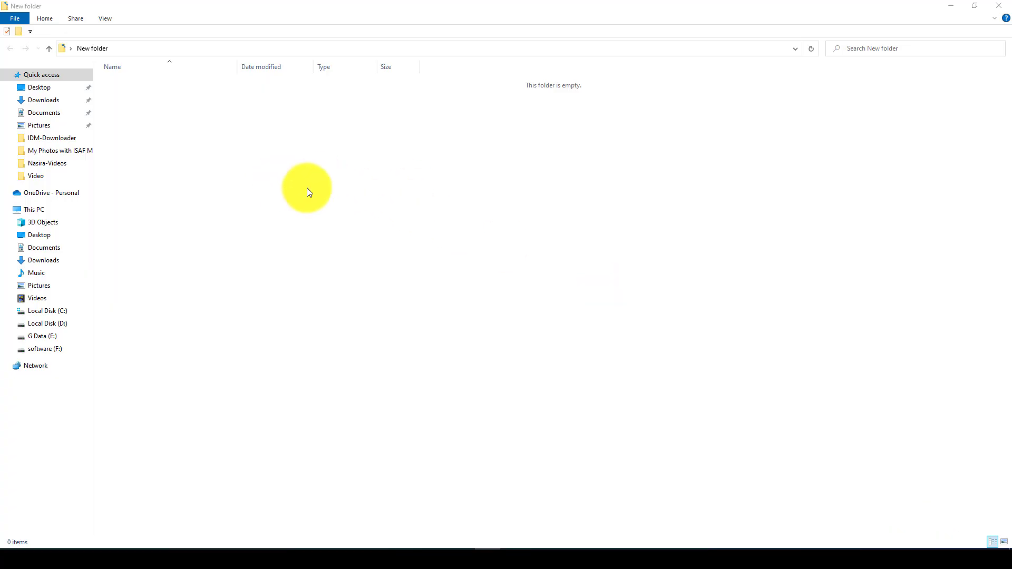
Step: Paste PEERNGARecords_Unscaled.zip into New folder, extract it there, and widen the Name column
{"action": "right_click", "coordinate": [307, 187]}
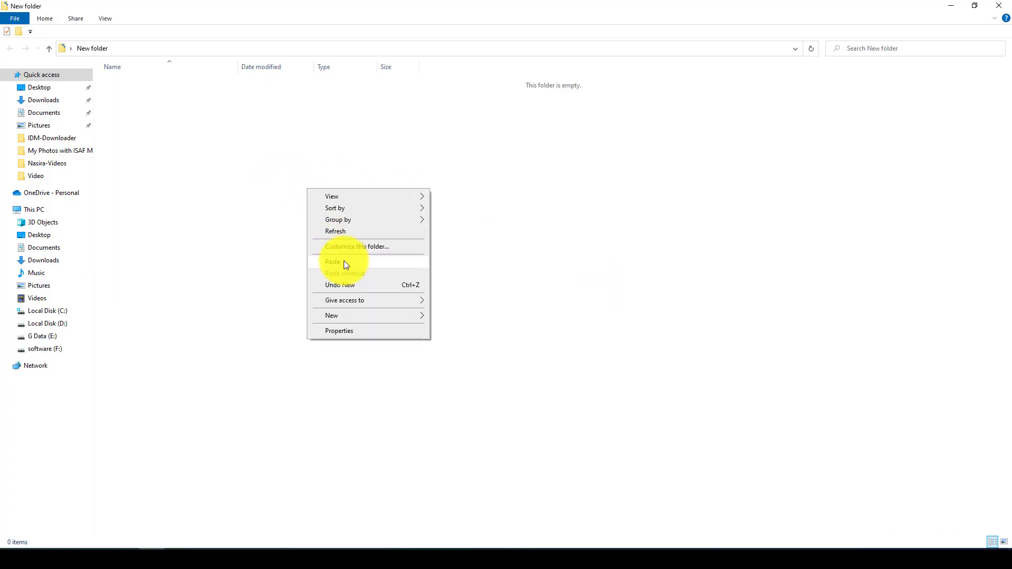
{"action": "left_click", "coordinate": [343, 261]}
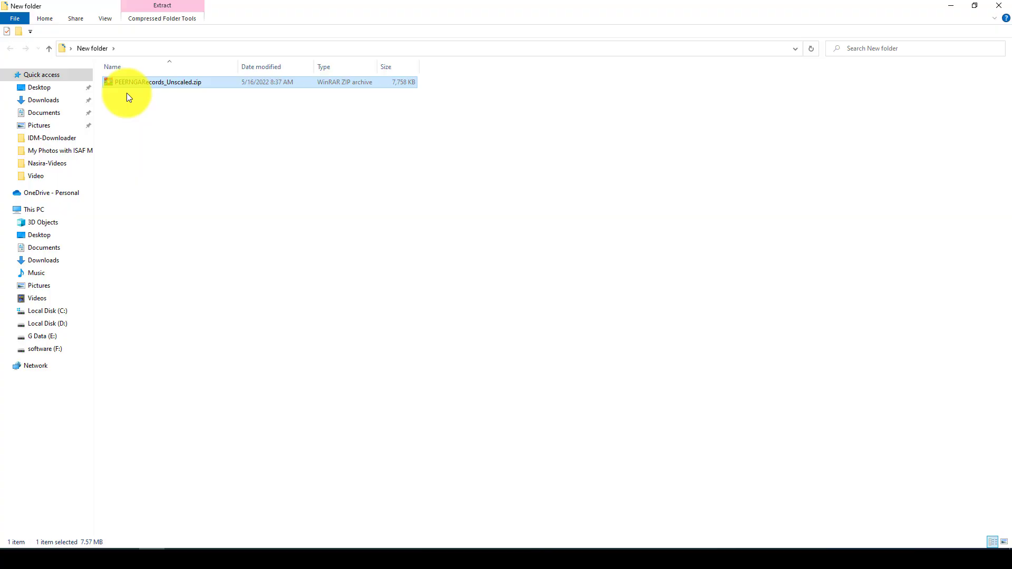
{"action": "right_click", "coordinate": [178, 85]}
{"action": "left_click", "coordinate": [212, 147]}
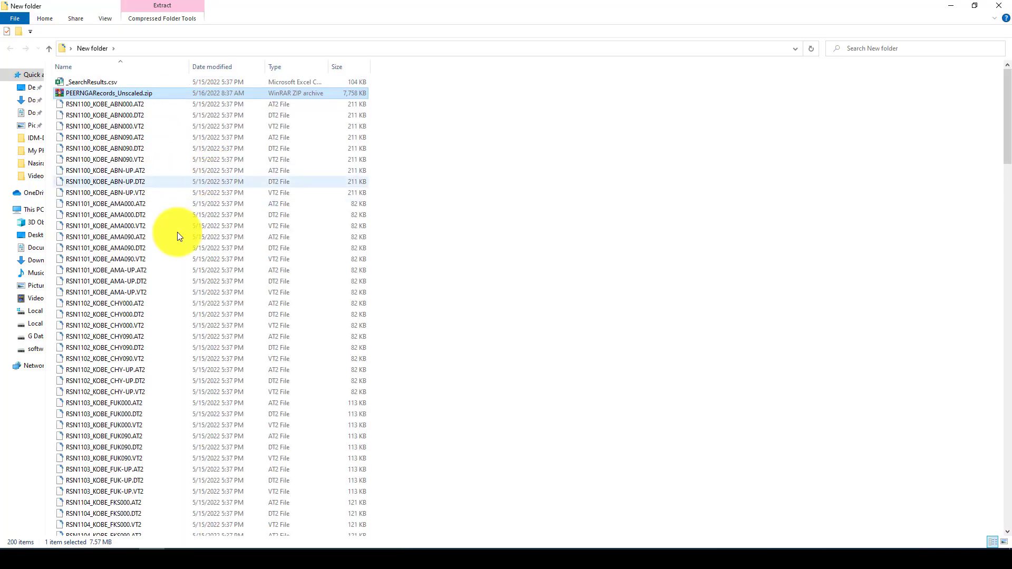
{"action": "scroll", "coordinate": [260, 290], "scroll_direction": "down", "scroll_amount": 2}
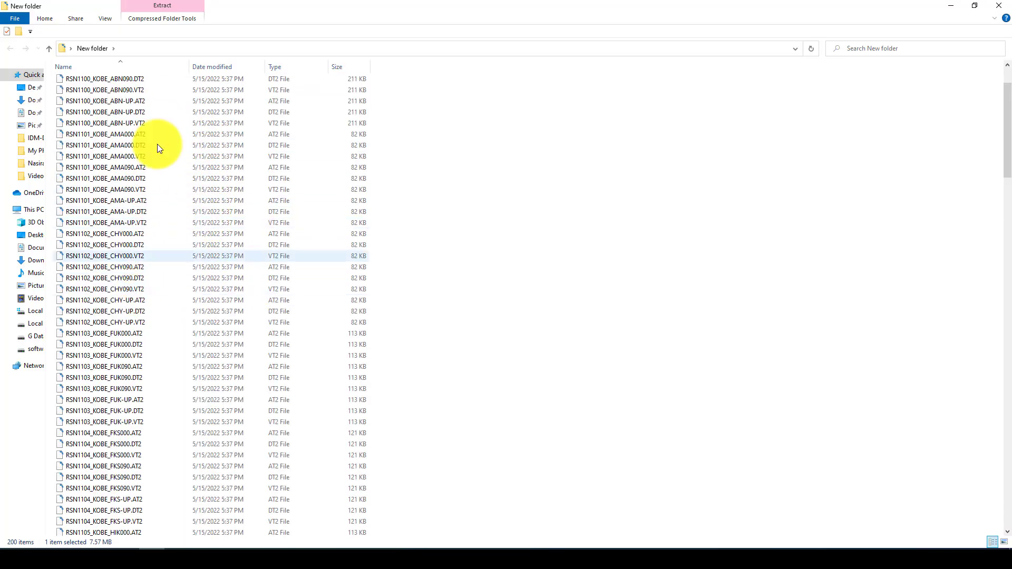
{"action": "scroll", "coordinate": [160, 141], "scroll_direction": "up", "scroll_amount": 2}
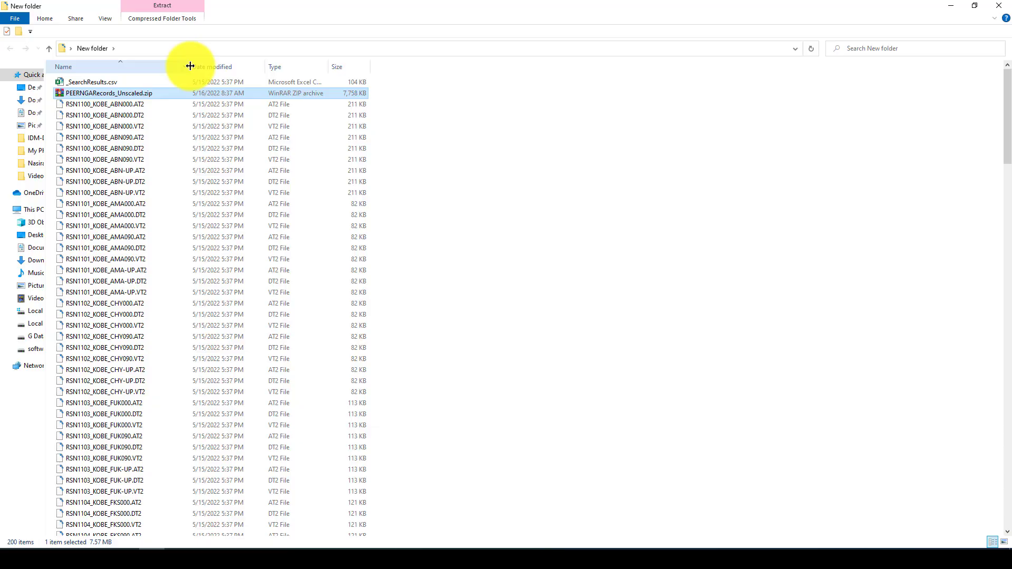
{"action": "left_click_drag", "start_coordinate": [189, 66], "coordinate": [333, 66]}
Step: Open _SearchResults.csv in Excel and permanently dismiss the data-loss warning
{"action": "left_click", "coordinate": [113, 84]}
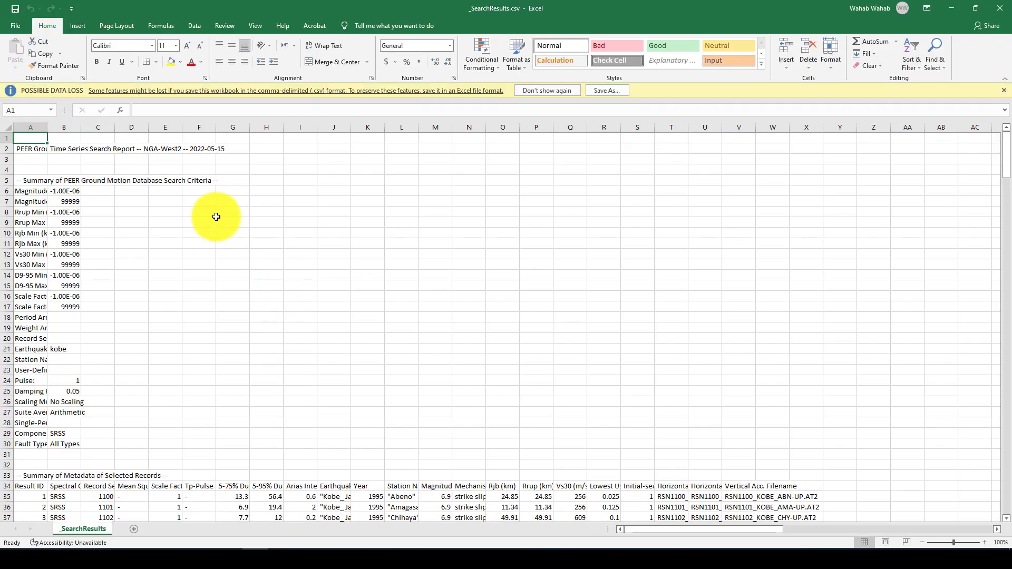
{"action": "scroll", "coordinate": [216, 216], "scroll_direction": "down", "scroll_amount": 2}
{"action": "left_click", "coordinate": [561, 91]}
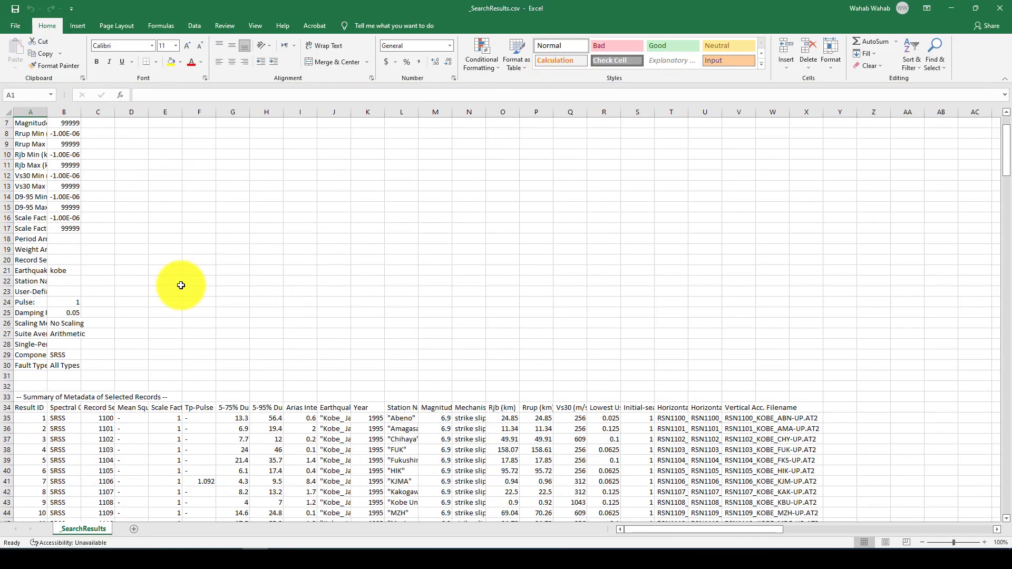
{"action": "scroll", "coordinate": [223, 274], "scroll_direction": "down", "scroll_amount": 3}
{"action": "scroll", "coordinate": [64, 208], "scroll_direction": "up", "scroll_amount": 4}
{"action": "scroll", "coordinate": [64, 209], "scroll_direction": "up", "scroll_amount": 1}
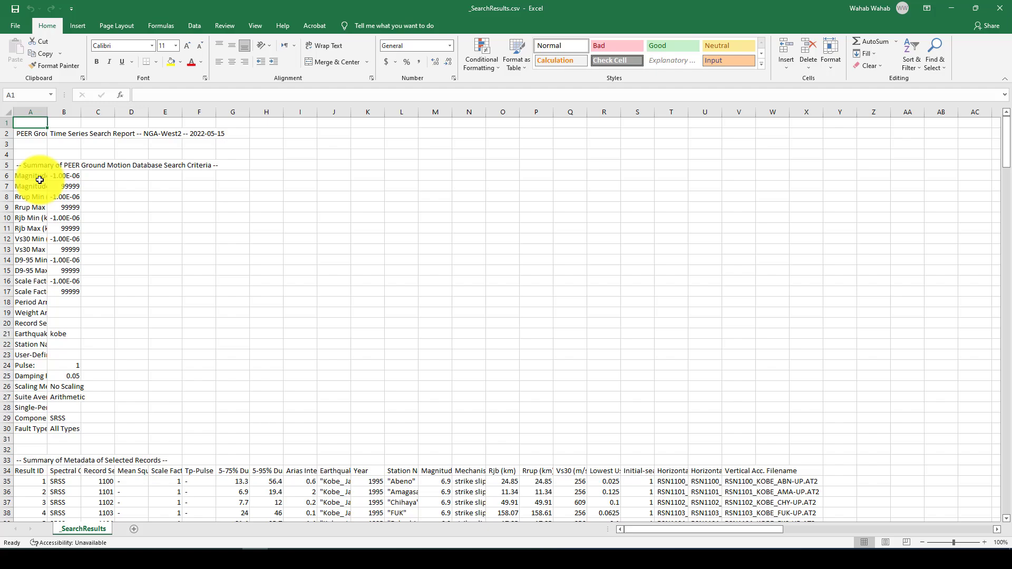
Step: Widen column A and check the criteria labels such as Vs30 Max and Scaling Method
{"action": "left_click_drag", "start_coordinate": [48, 111], "coordinate": [209, 109]}
{"action": "scroll", "coordinate": [129, 248], "scroll_direction": "down", "scroll_amount": 3}
{"action": "scroll", "coordinate": [143, 242], "scroll_direction": "up", "scroll_amount": 3}
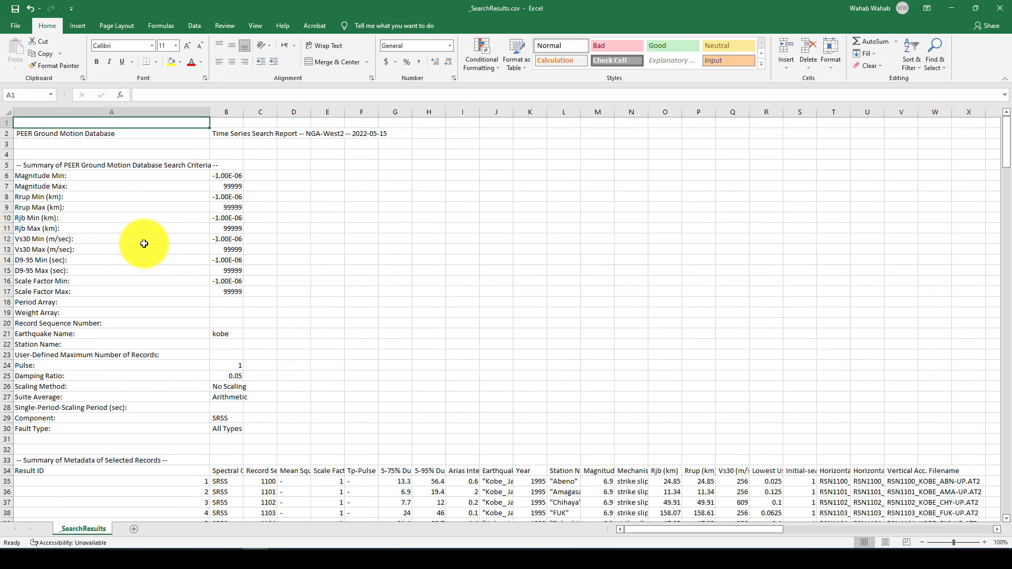
{"action": "left_click_drag", "start_coordinate": [40, 186], "coordinate": [38, 323]}
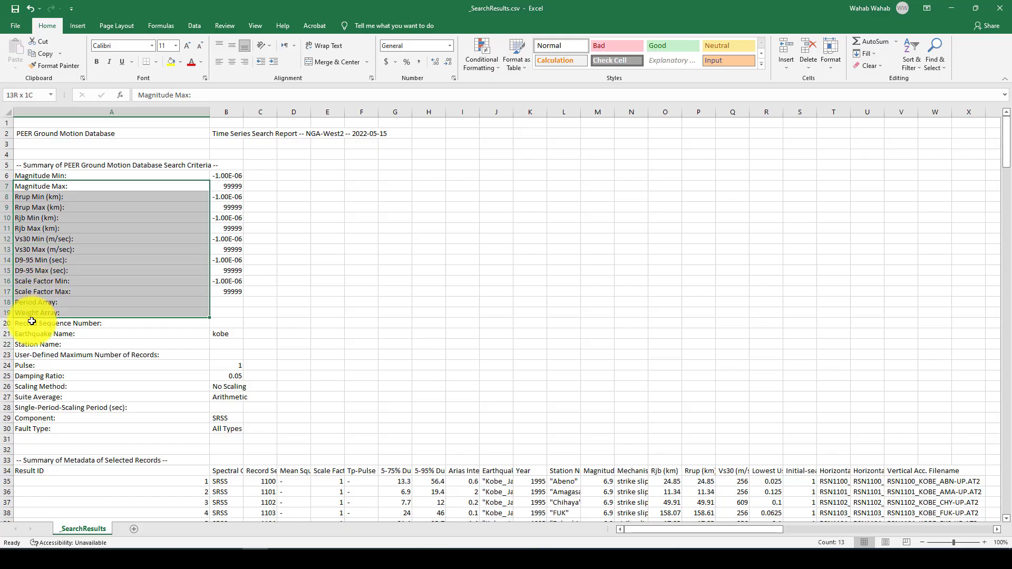
{"action": "left_click", "coordinate": [42, 250]}
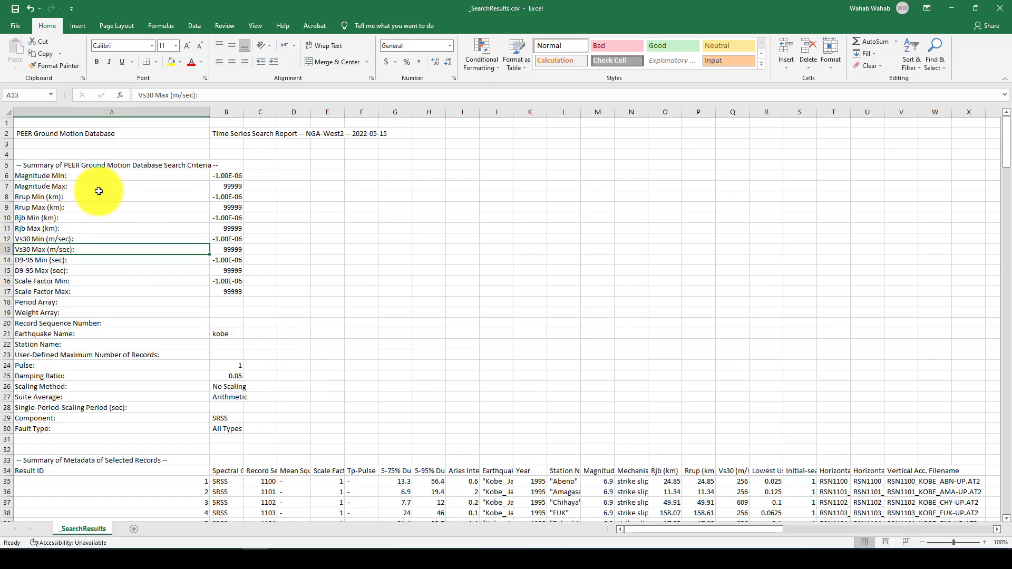
{"action": "scroll", "coordinate": [117, 221], "scroll_direction": "down", "scroll_amount": 6}
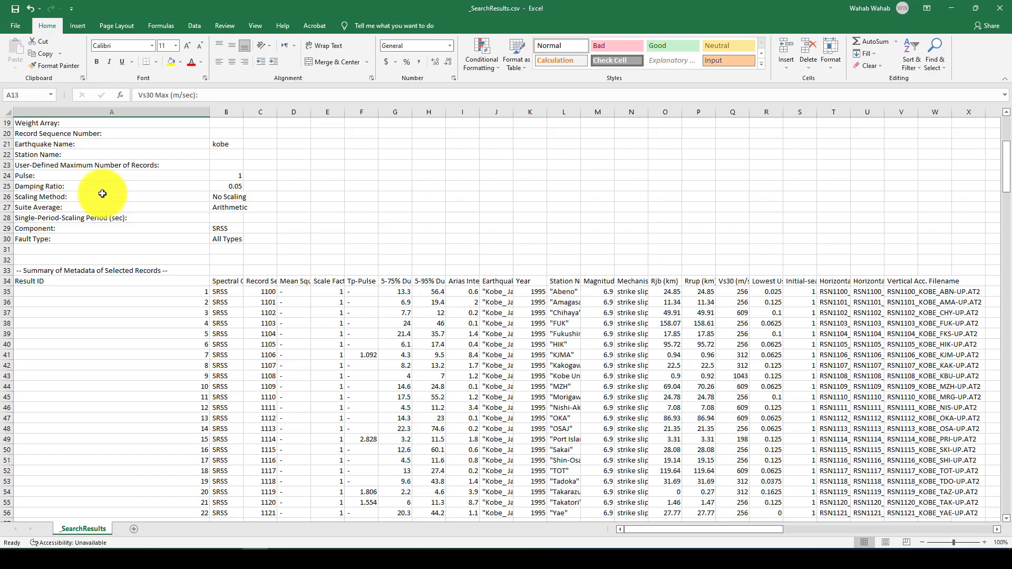
{"action": "left_click", "coordinate": [42, 197]}
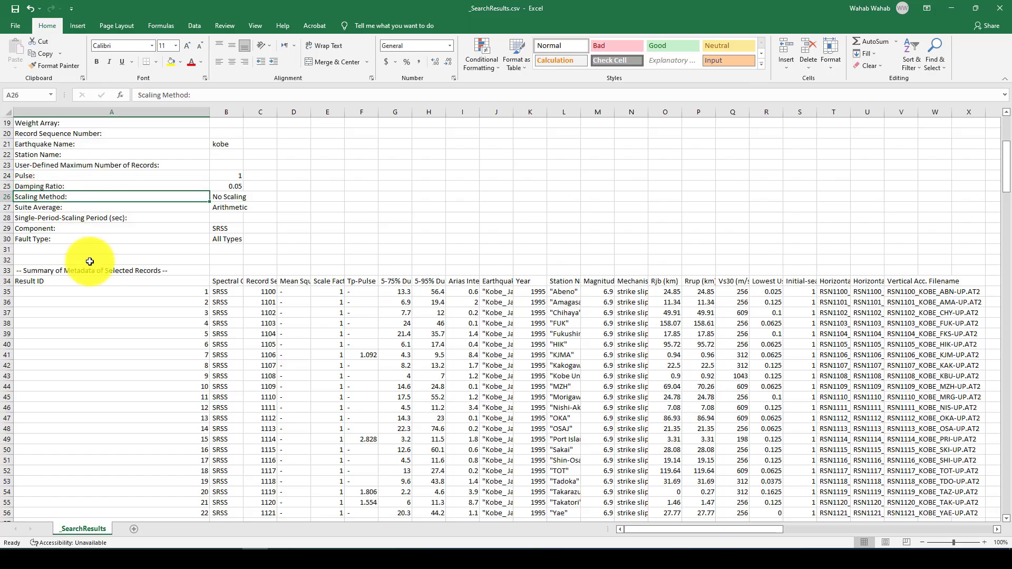
Step: Widen columns B and C to show Spectral Ordinate and Record Sequence Number in full
{"action": "scroll", "coordinate": [86, 260], "scroll_direction": "down", "scroll_amount": 3}
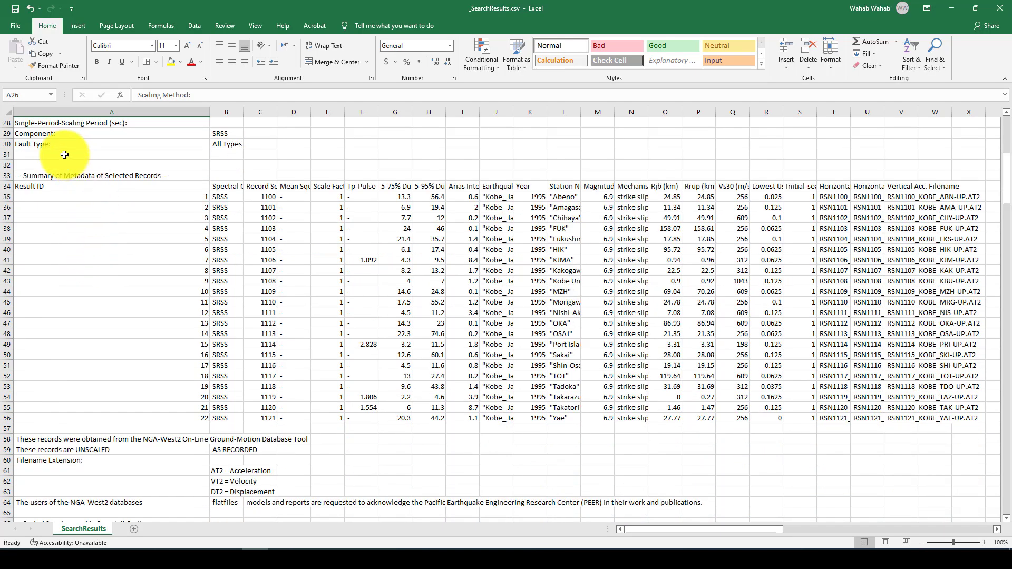
{"action": "left_click", "coordinate": [214, 133]}
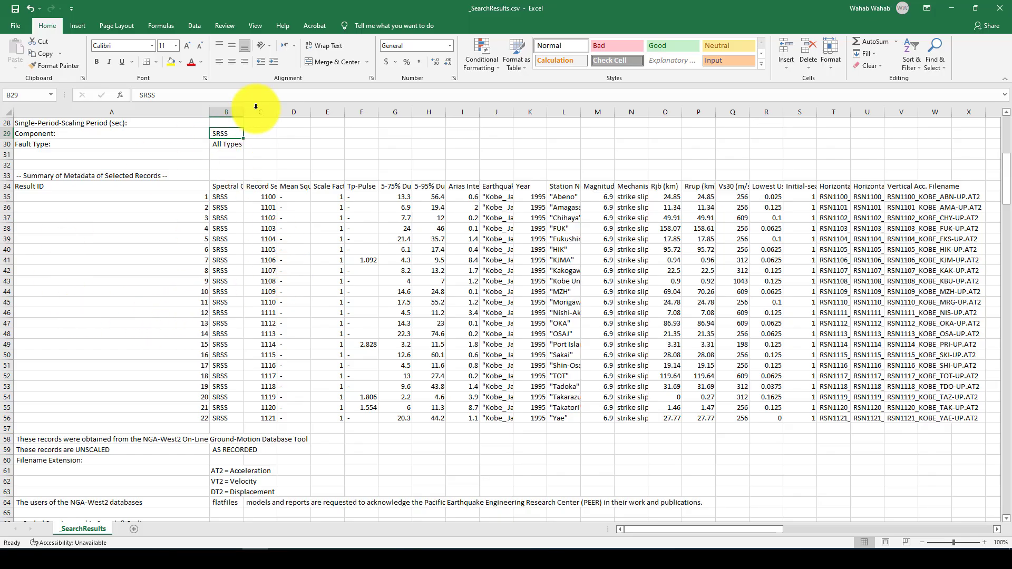
{"action": "left_click_drag", "start_coordinate": [242, 111], "coordinate": [318, 111]}
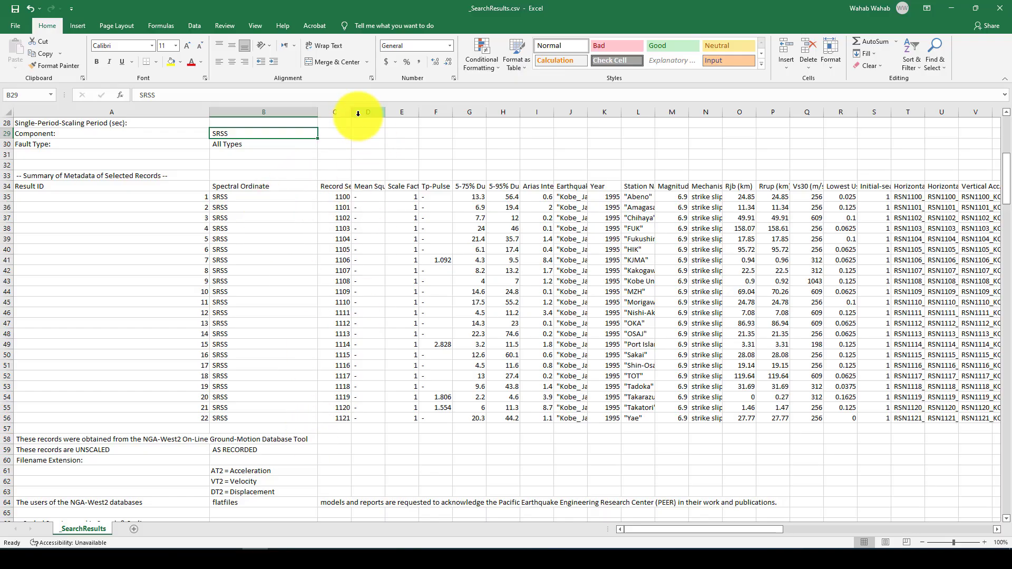
{"action": "left_click_drag", "start_coordinate": [350, 108], "coordinate": [427, 121]}
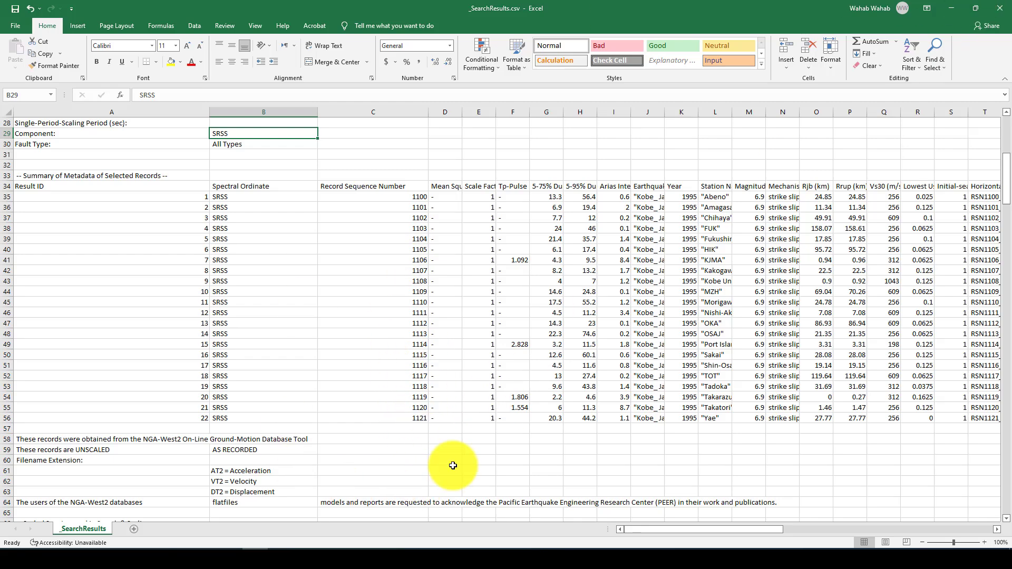
Step: Widen the Earthquake Name and Mechanism columns and auto-fit the Magnitude and station columns
{"action": "mouse_move", "coordinate": [675, 526]}
{"action": "left_mouse_down"}
{"action": "mouse_move", "coordinate": [692, 525]}
{"action": "mouse_move", "coordinate": [673, 525]}
{"action": "left_mouse_up"}
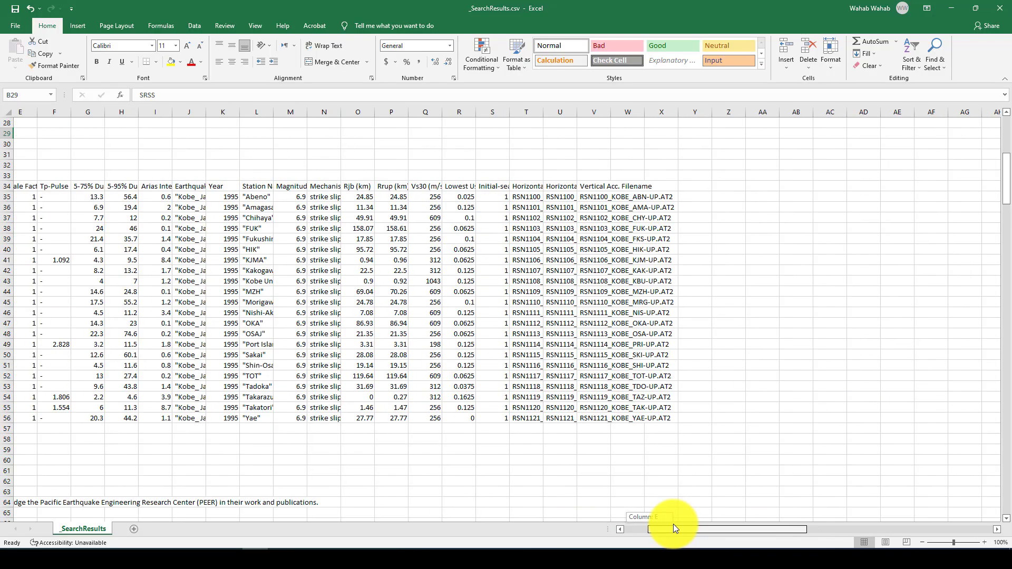
{"action": "left_click_drag", "start_coordinate": [214, 112], "coordinate": [362, 137]}
{"action": "left_click_drag", "start_coordinate": [499, 110], "coordinate": [628, 113]}
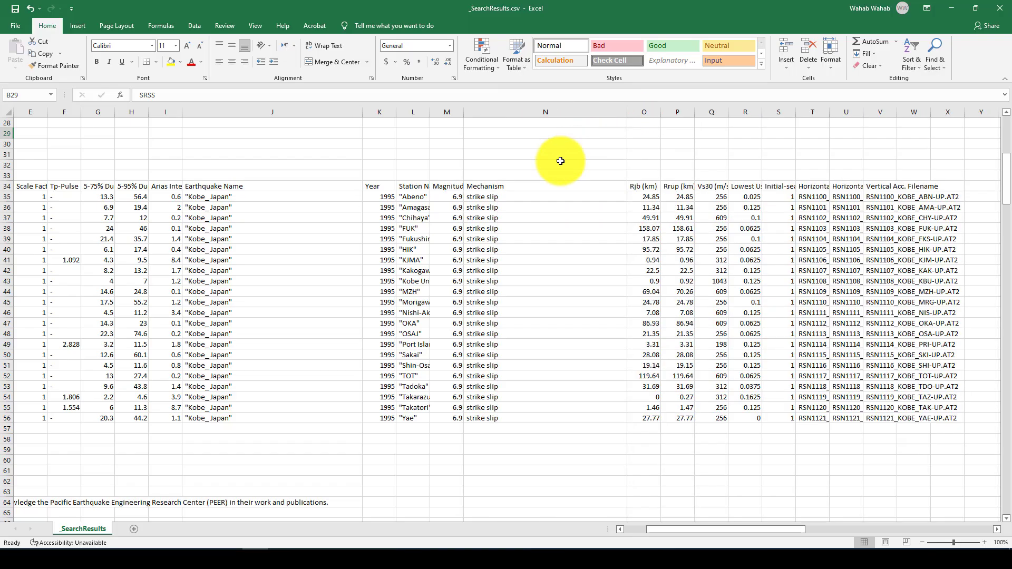
{"action": "double_click", "coordinate": [472, 108]}
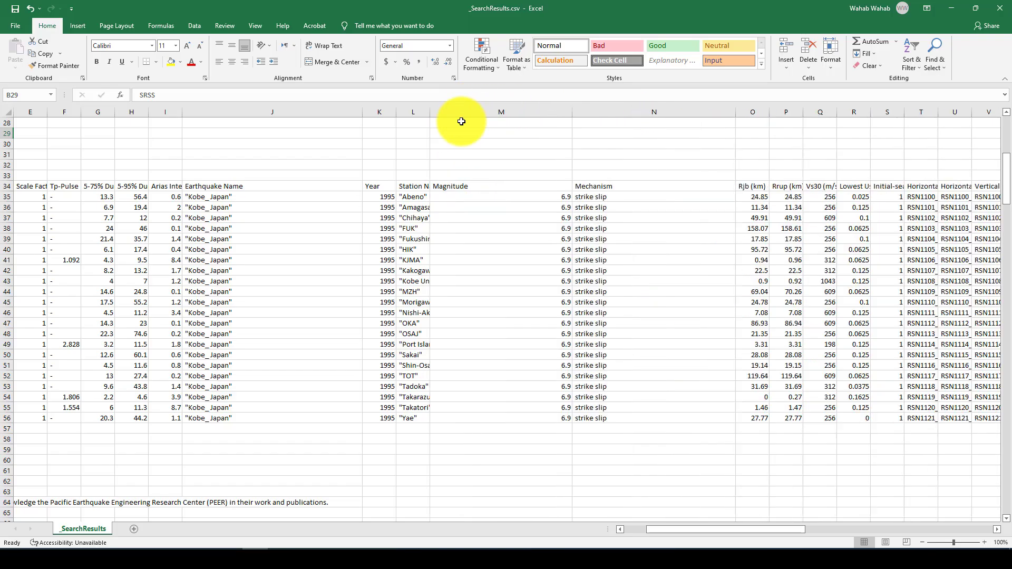
{"action": "double_click", "coordinate": [432, 108]}
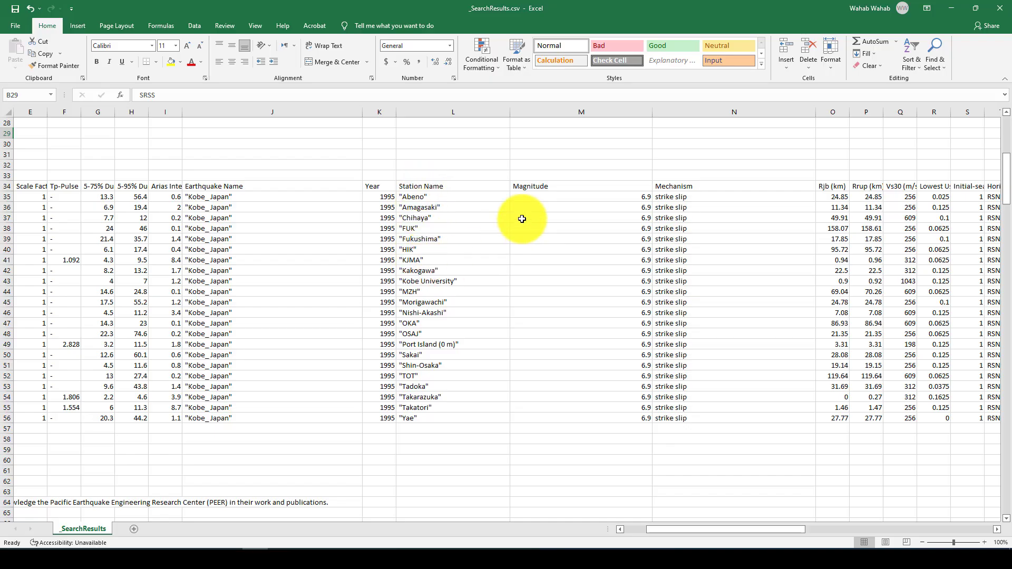
{"action": "left_click_drag", "start_coordinate": [389, 198], "coordinate": [384, 270]}
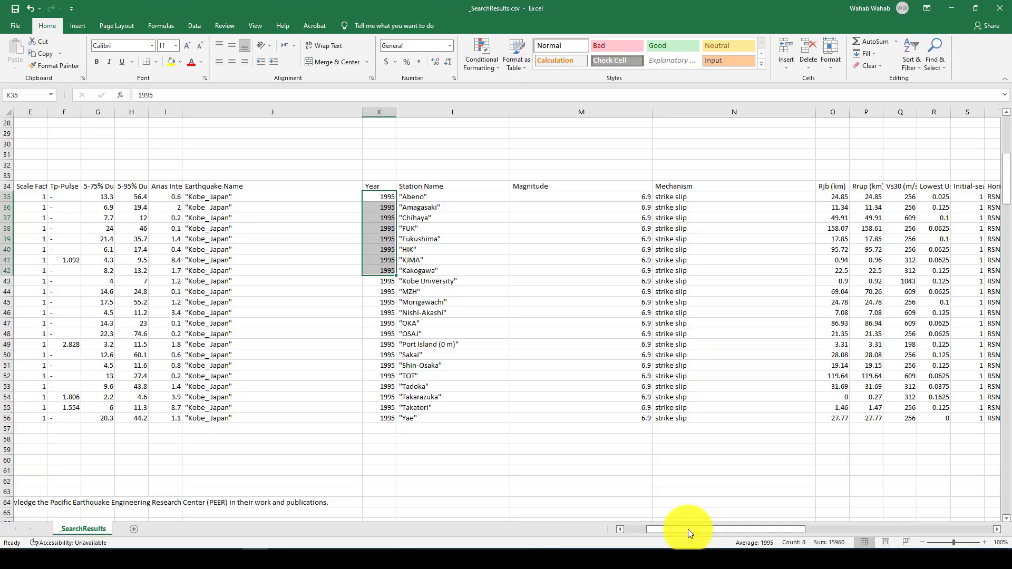
Step: Widen the Rrup (km), Horizontal-1 and Horizontal-2 acceleration filename columns
{"action": "left_click_drag", "start_coordinate": [687, 529], "coordinate": [732, 527]}
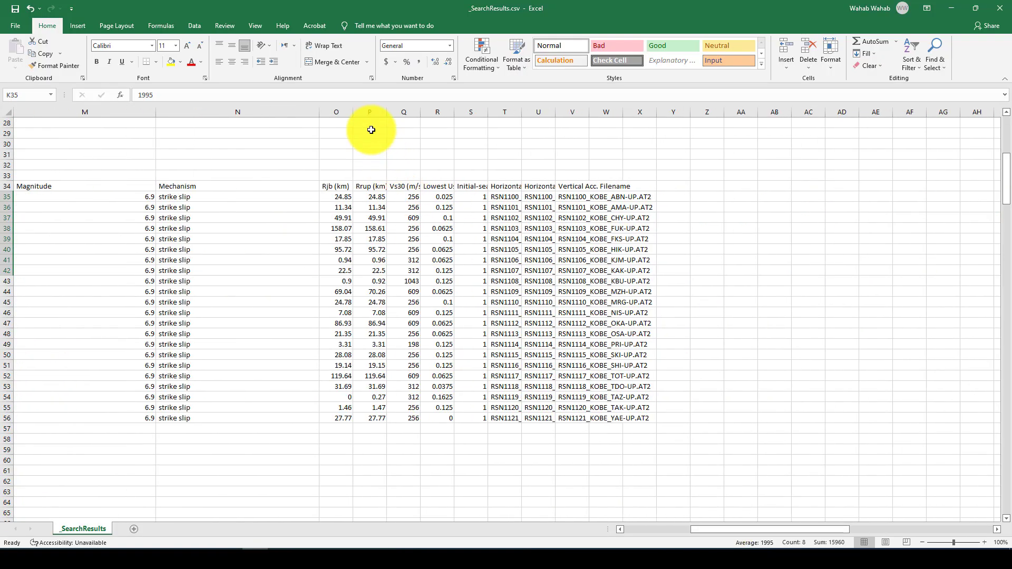
{"action": "left_click_drag", "start_coordinate": [387, 111], "coordinate": [498, 112]}
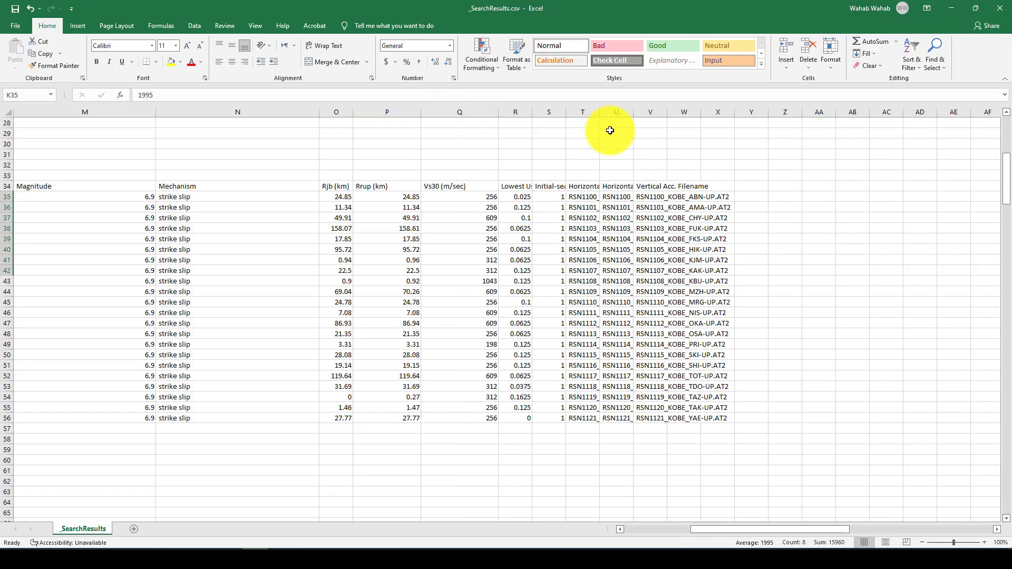
{"action": "left_click_drag", "start_coordinate": [599, 108], "coordinate": [696, 111]}
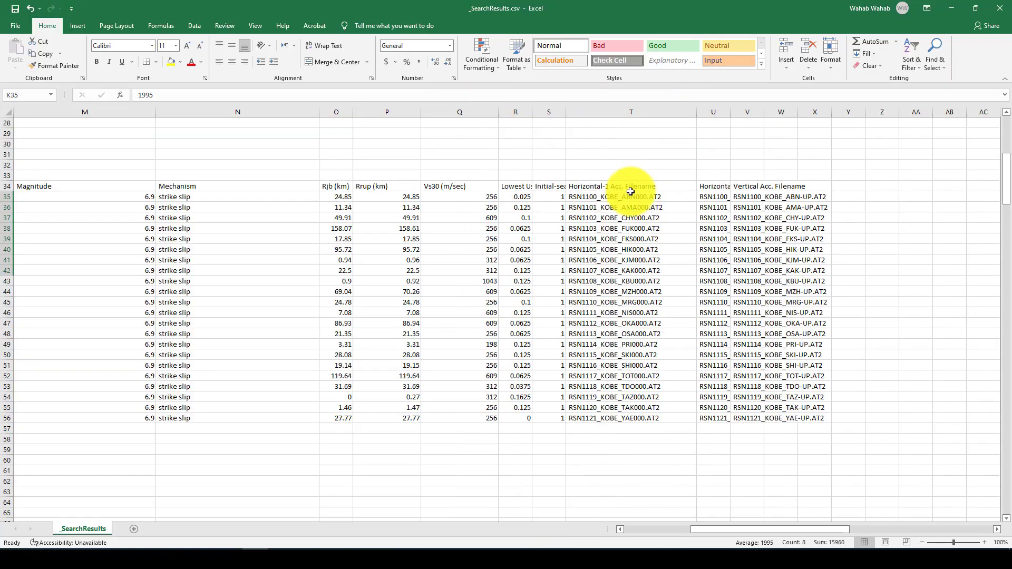
{"action": "left_click_drag", "start_coordinate": [620, 186], "coordinate": [621, 196]}
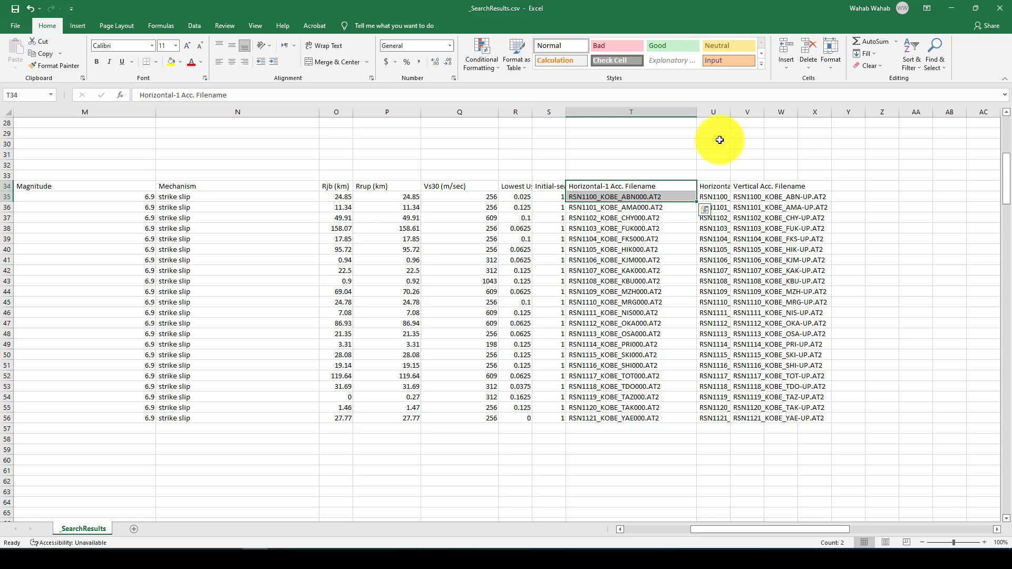
{"action": "left_click_drag", "start_coordinate": [730, 111], "coordinate": [940, 114]}
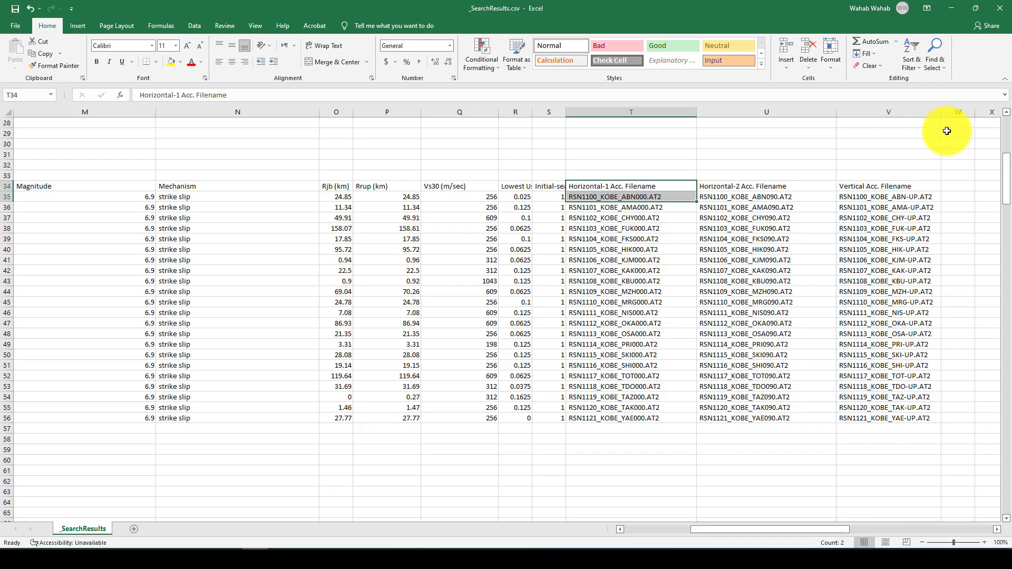
Step: Check the first Kobe record's magnitude, earthquake name and AT2 filenames, and widen the filename column slightly
{"action": "left_click", "coordinate": [894, 197]}
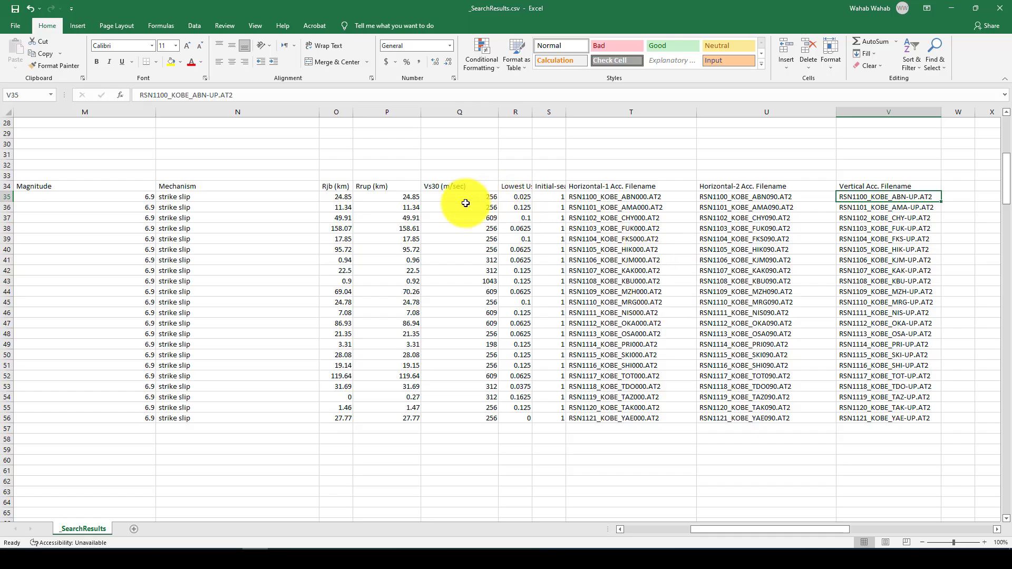
{"action": "left_click", "coordinate": [147, 198]}
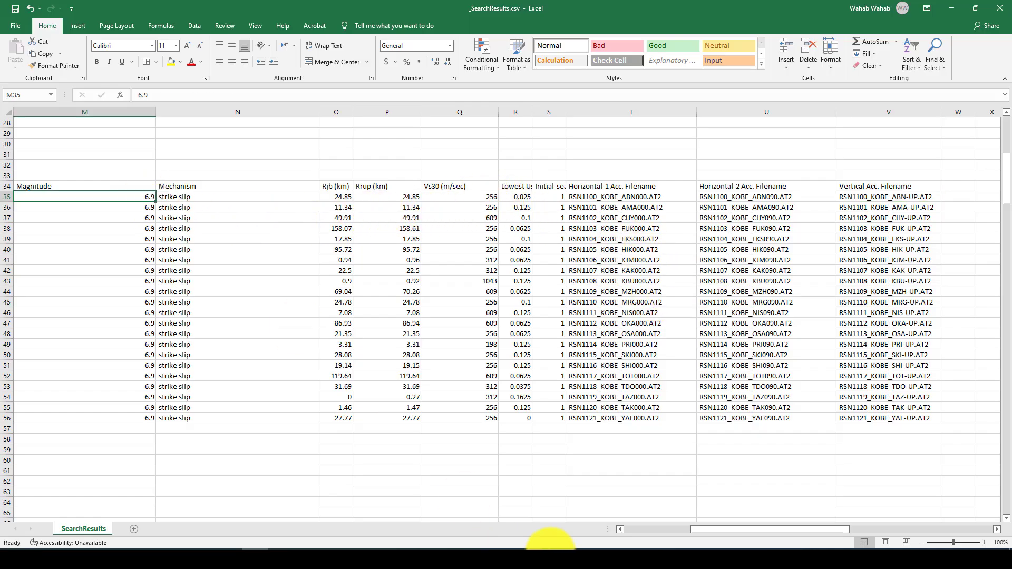
{"action": "left_click_drag", "start_coordinate": [706, 528], "coordinate": [639, 528]}
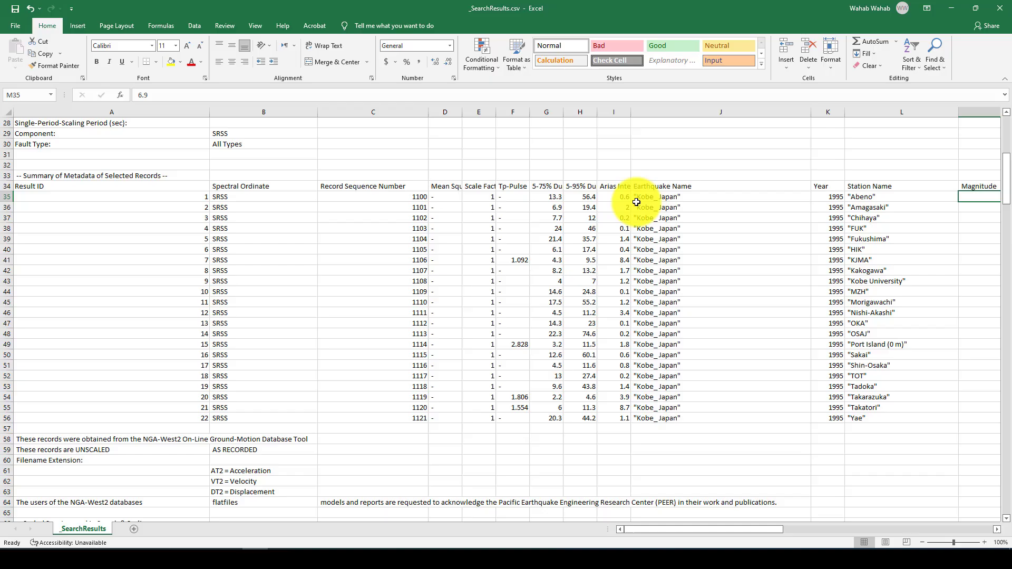
{"action": "left_click", "coordinate": [636, 201]}
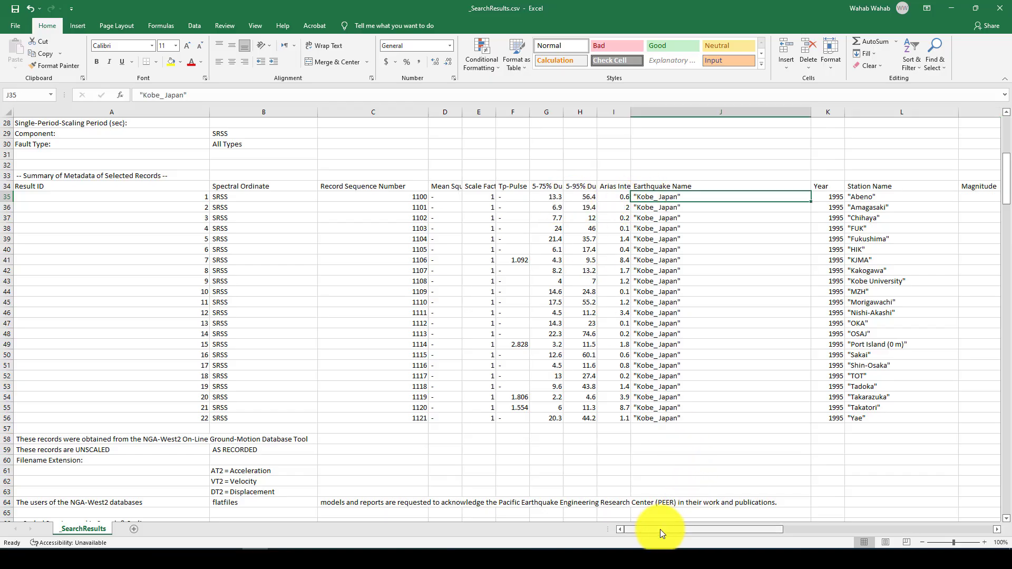
{"action": "left_click_drag", "start_coordinate": [662, 534], "coordinate": [671, 530]}
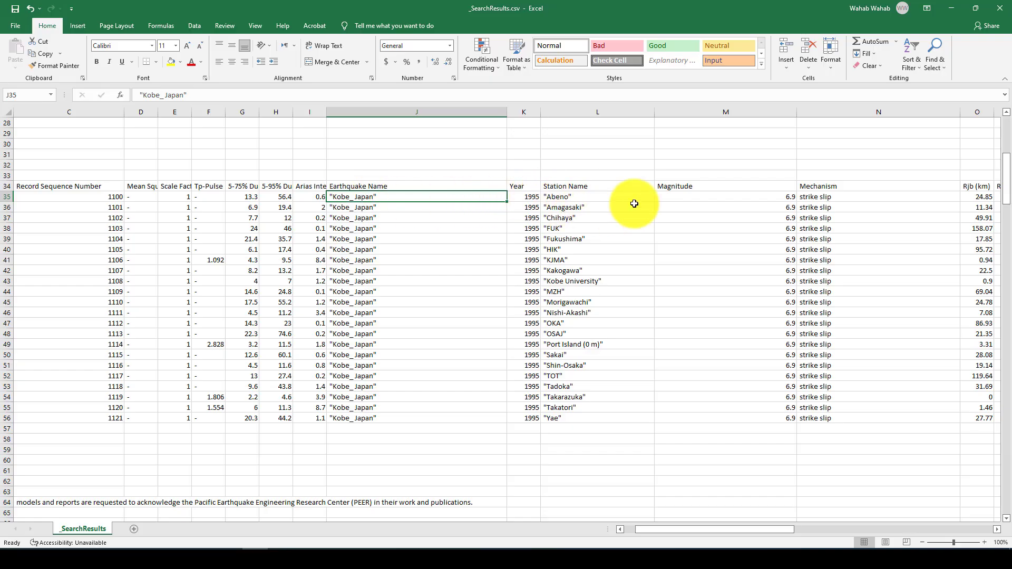
{"action": "left_click_drag", "start_coordinate": [662, 533], "coordinate": [791, 528]}
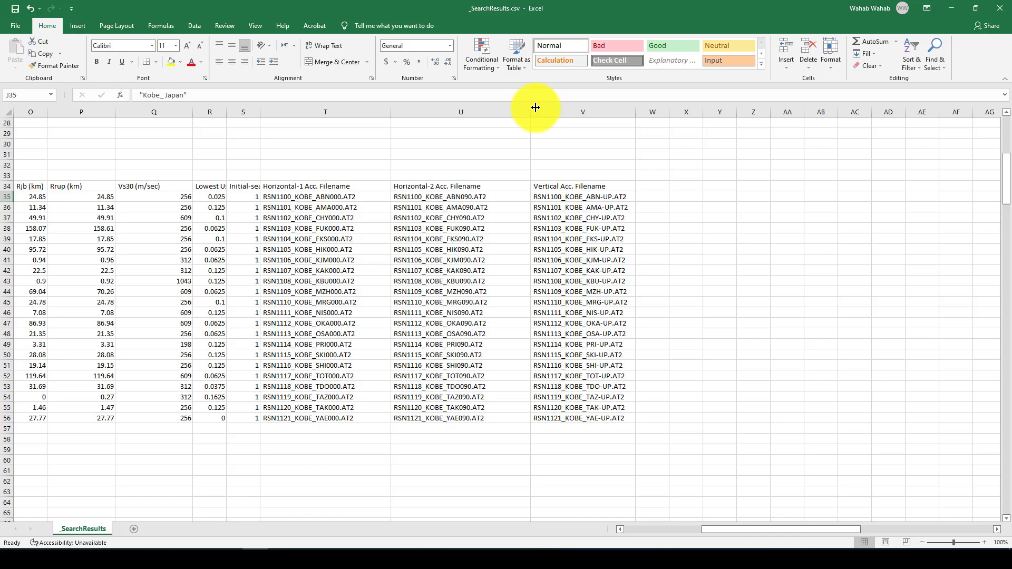
{"action": "left_click_drag", "start_coordinate": [531, 110], "coordinate": [541, 110]}
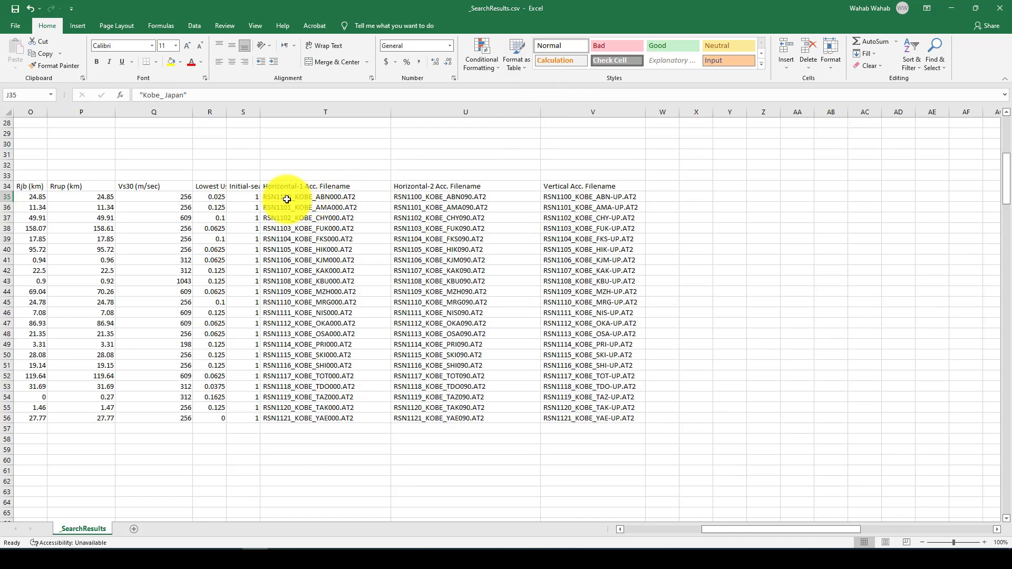
{"action": "left_click", "coordinate": [274, 196]}
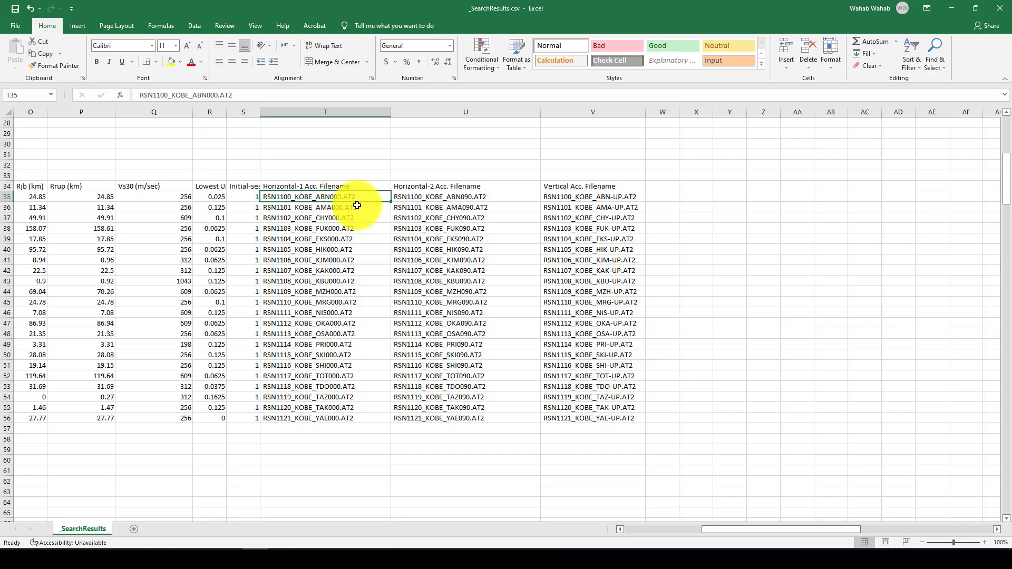
Step: In the downloaded records folder, choose Open with for RSN1100_KOBE_ABN000.AT2
{"action": "left_click", "coordinate": [151, 506]}
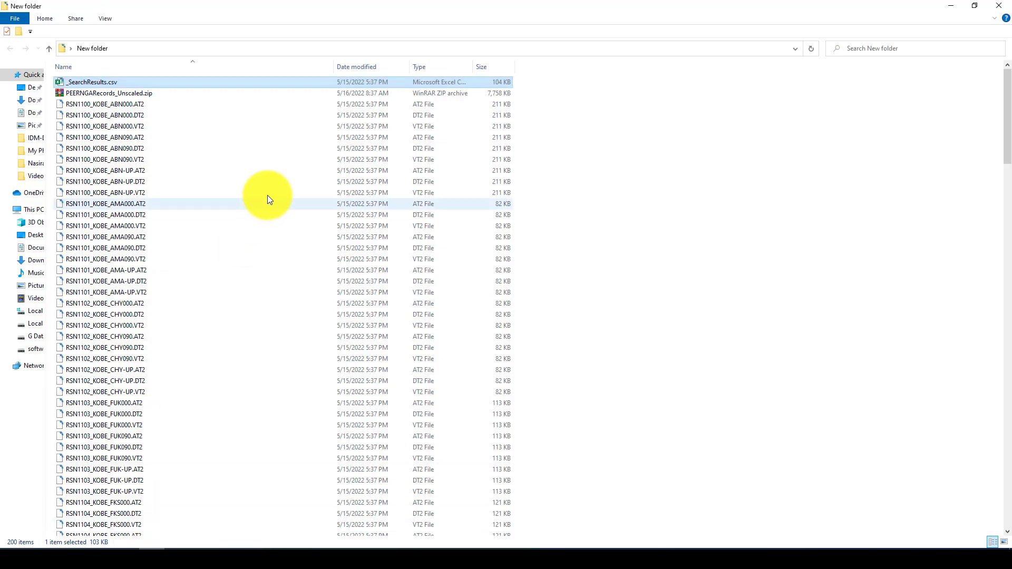
{"action": "scroll", "coordinate": [243, 340], "scroll_direction": "down", "scroll_amount": 4}
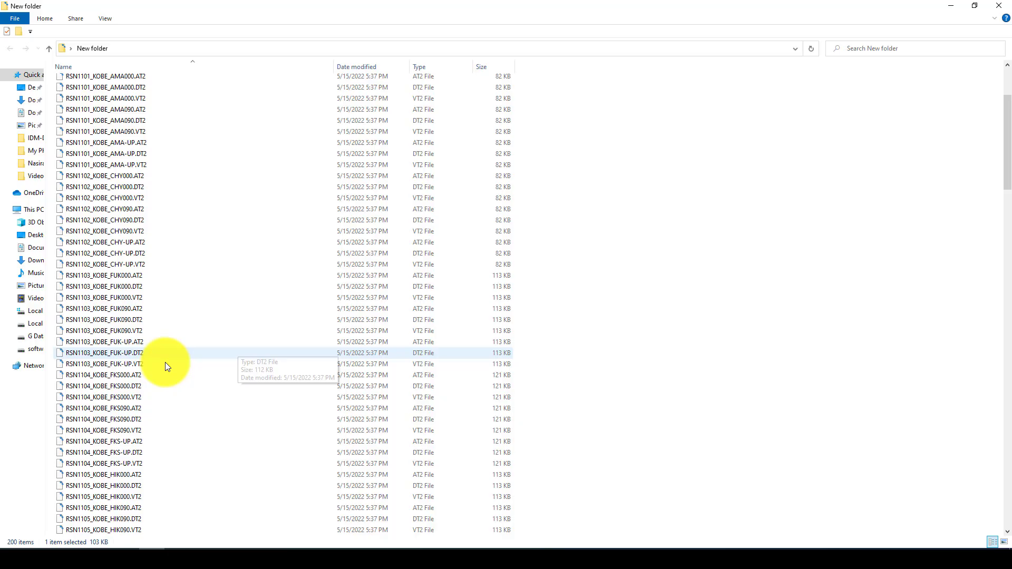
{"action": "scroll", "coordinate": [168, 363], "scroll_direction": "up", "scroll_amount": 4}
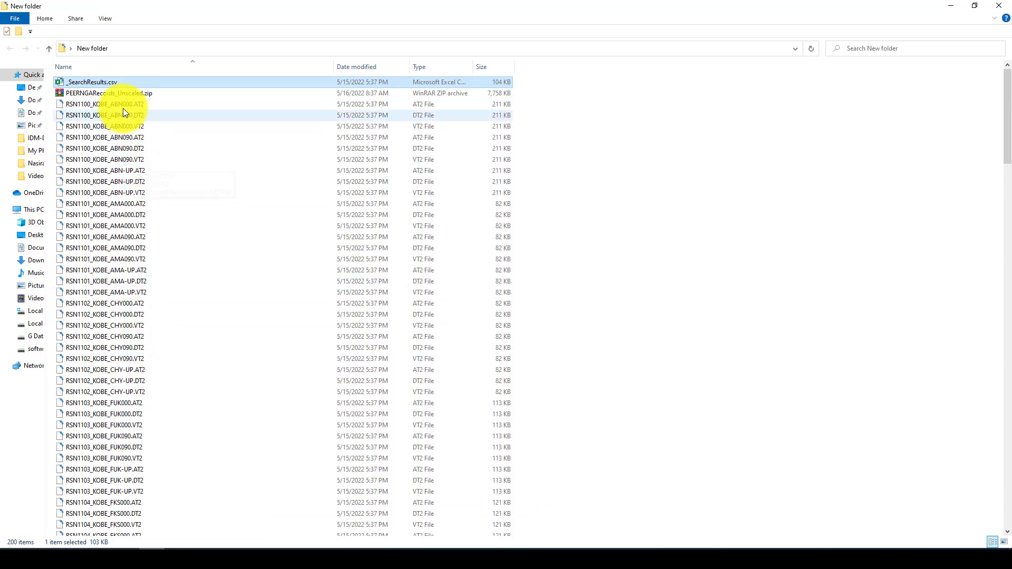
{"action": "left_click", "coordinate": [153, 105]}
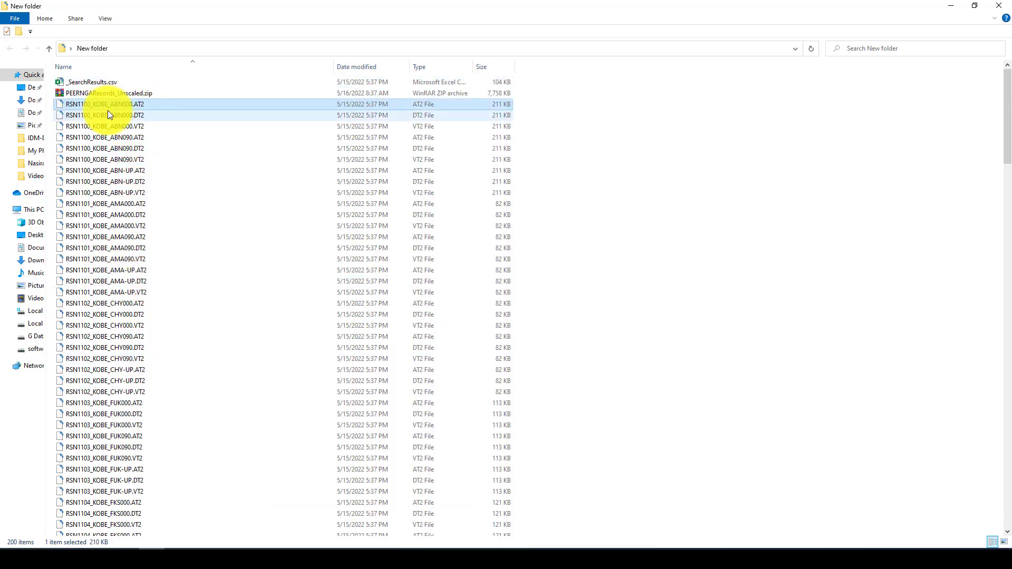
{"action": "right_click", "coordinate": [179, 105]}
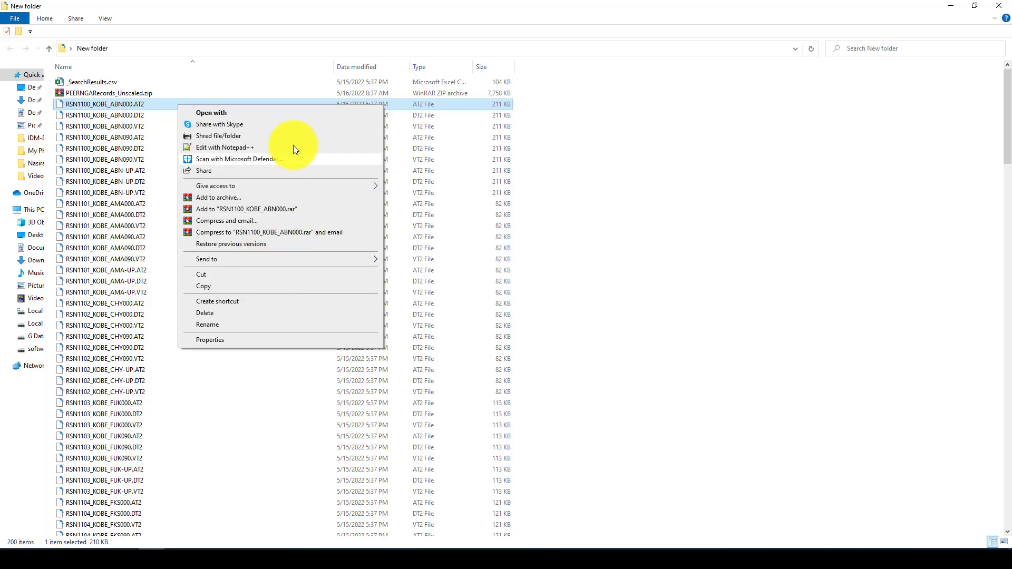
{"action": "left_click", "coordinate": [289, 112]}
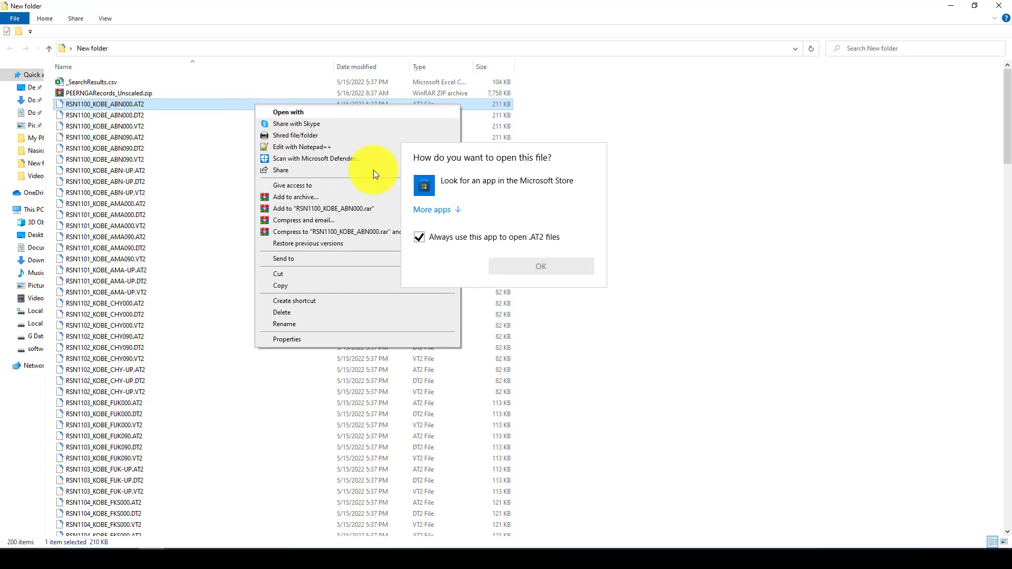
{"action": "scroll", "coordinate": [466, 312], "scroll_direction": "down", "scroll_amount": 1}
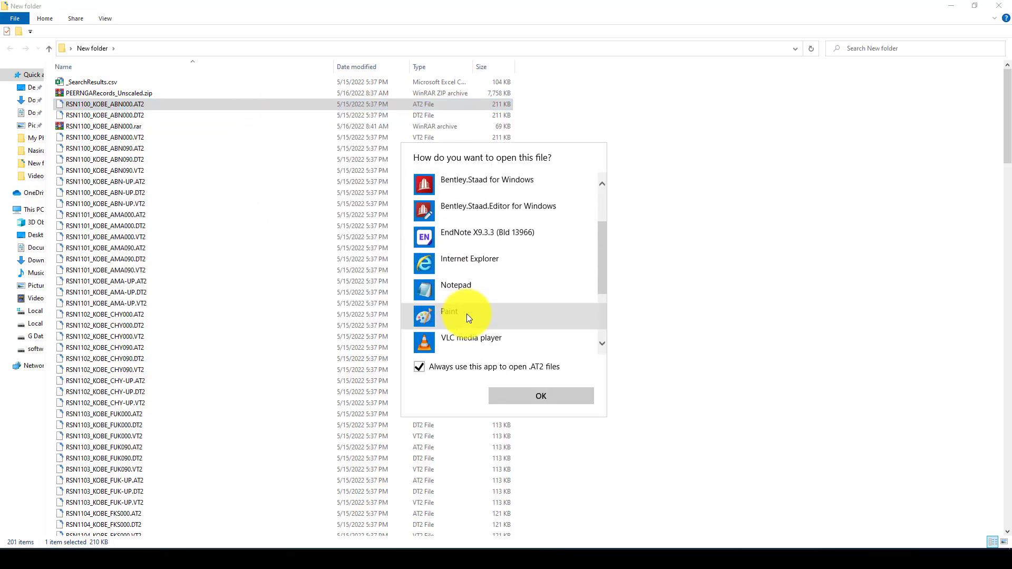
Step: Open the AT2 file in Notepad and inspect its header: earthquake name, unit G and DT .0100
{"action": "left_click", "coordinate": [475, 289]}
{"action": "left_click", "coordinate": [536, 394]}
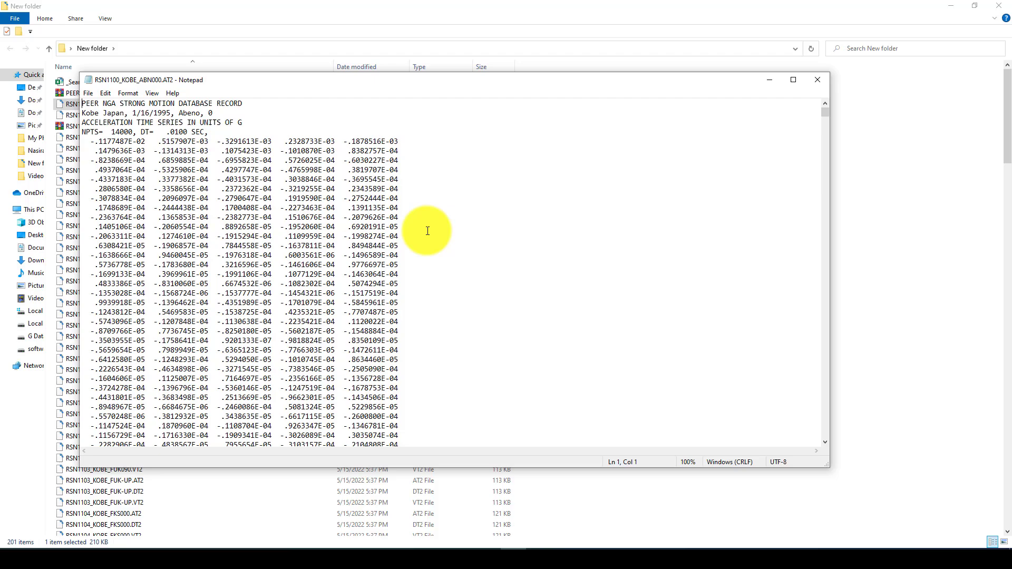
{"action": "left_click", "coordinate": [94, 142]}
{"action": "left_click_drag", "start_coordinate": [127, 161], "coordinate": [180, 416]}
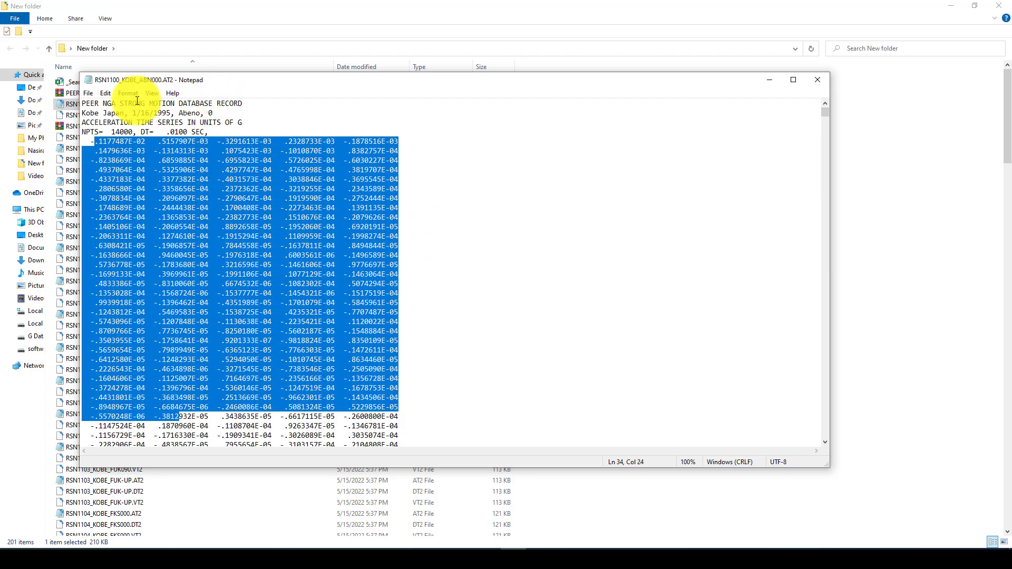
{"action": "left_click_drag", "start_coordinate": [84, 112], "coordinate": [111, 113]}
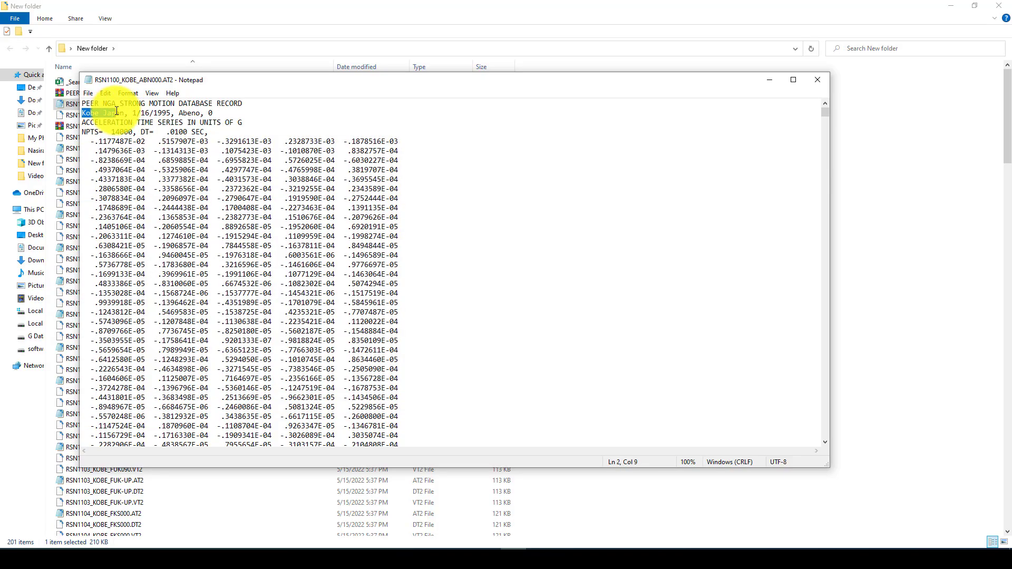
{"action": "double_click", "coordinate": [244, 122]}
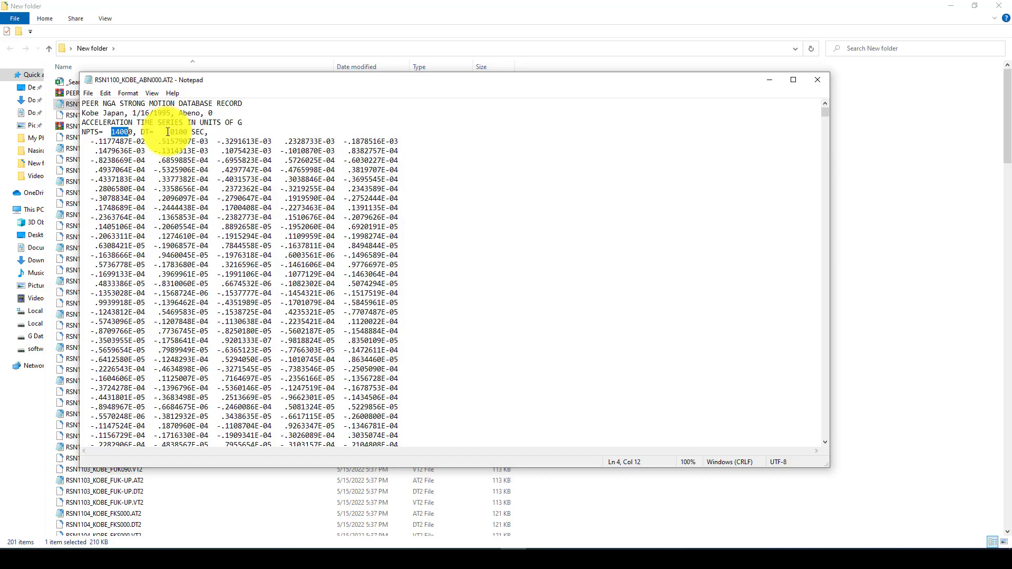
{"action": "left_click_drag", "start_coordinate": [167, 131], "coordinate": [174, 131]}
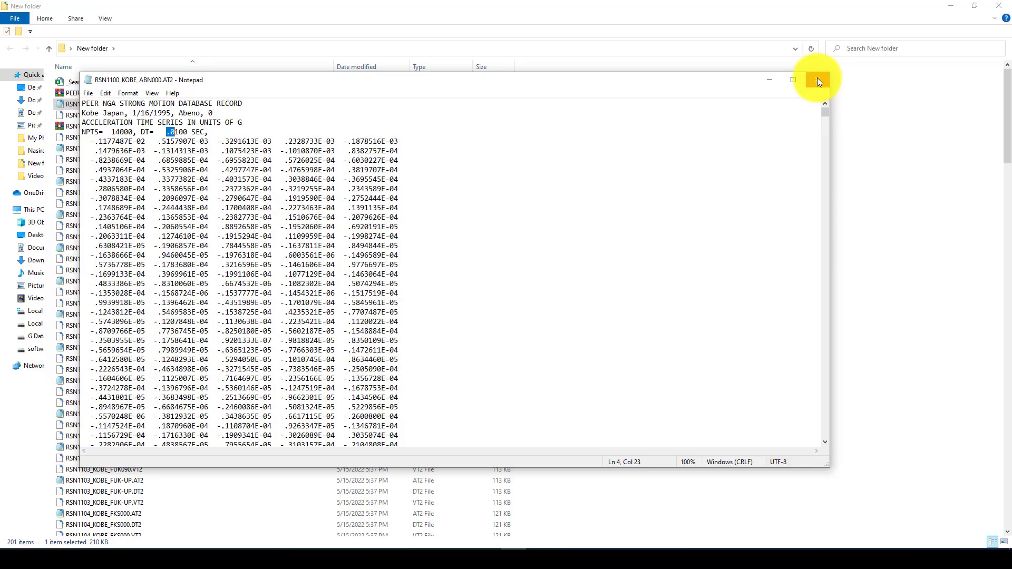
Step: Scroll through the acceleration data, close Notepad and return to SeismoSignal
{"action": "scroll", "coordinate": [187, 208], "scroll_direction": "down", "scroll_amount": 3}
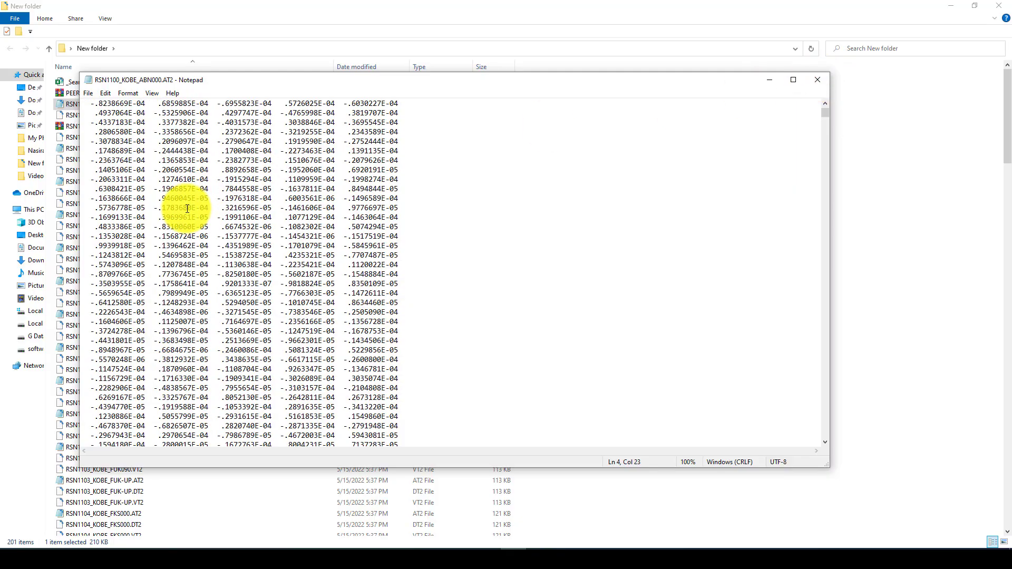
{"action": "scroll", "coordinate": [187, 208], "scroll_direction": "down", "scroll_amount": 10}
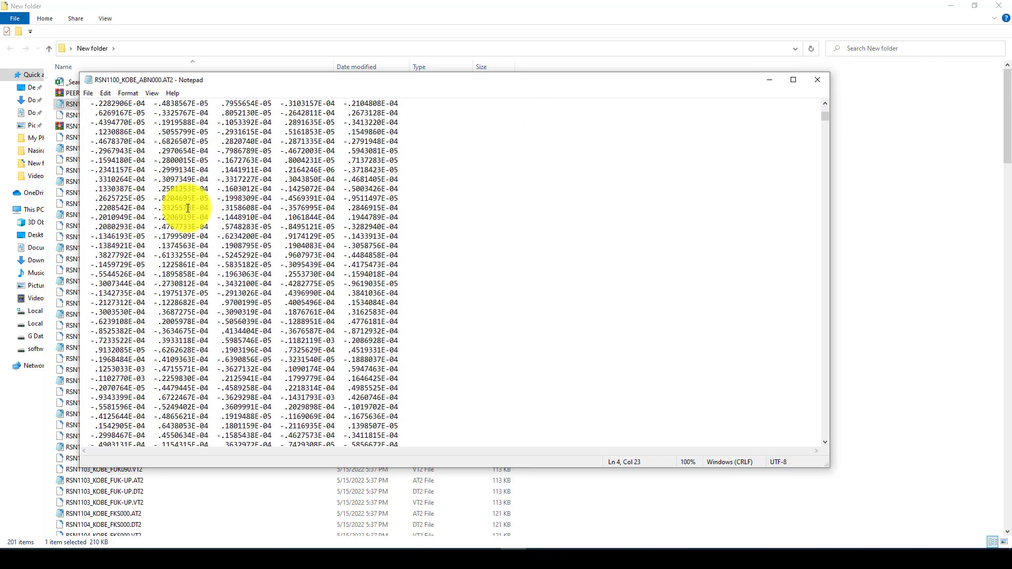
{"action": "left_click", "coordinate": [810, 81]}
{"action": "left_click", "coordinate": [435, 559]}
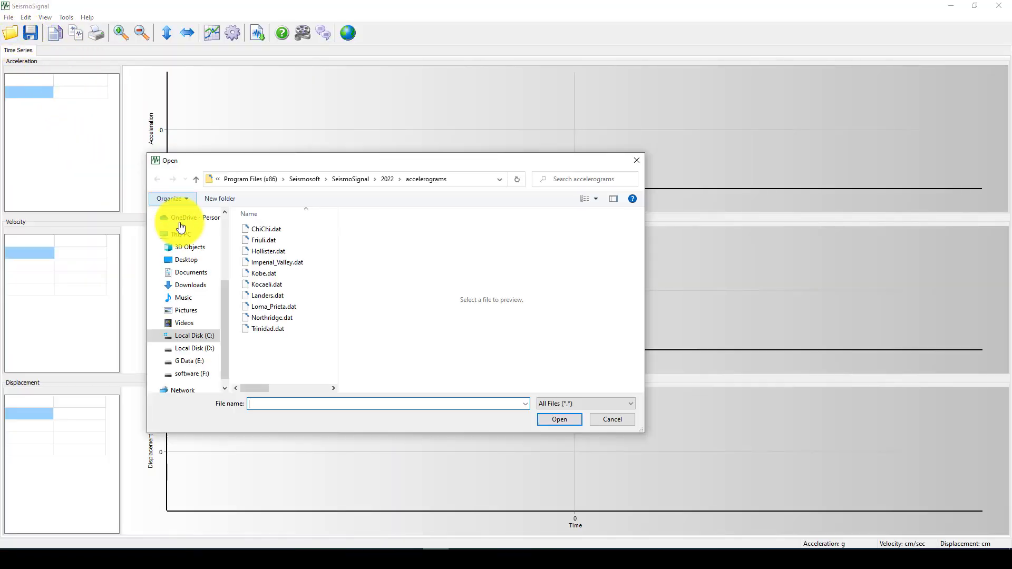
Step: Load RSN1100_KOBE_ABN000.AT2 from New folder on the Desktop
{"action": "left_click", "coordinate": [188, 264]}
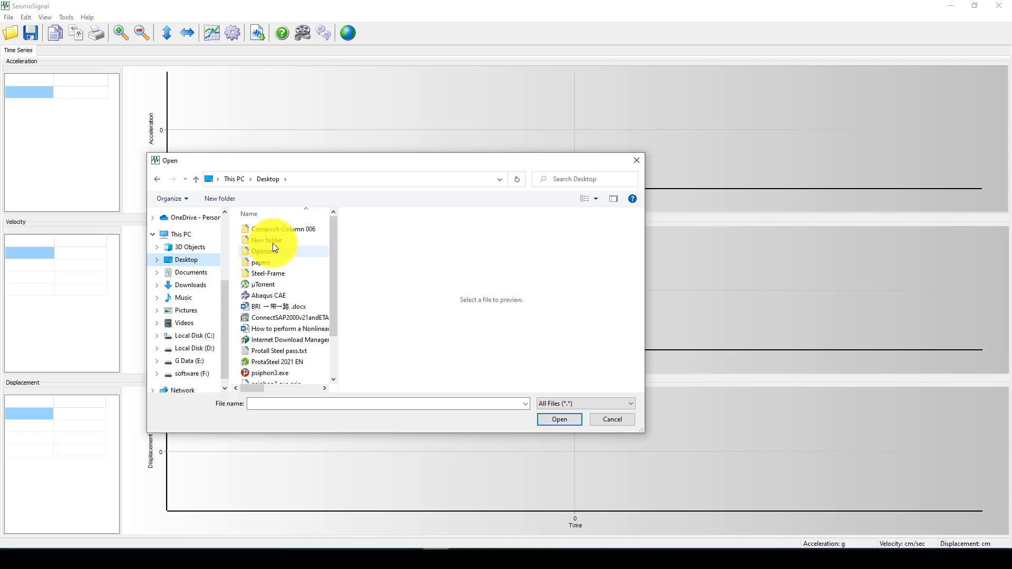
{"action": "double_click", "coordinate": [273, 243]}
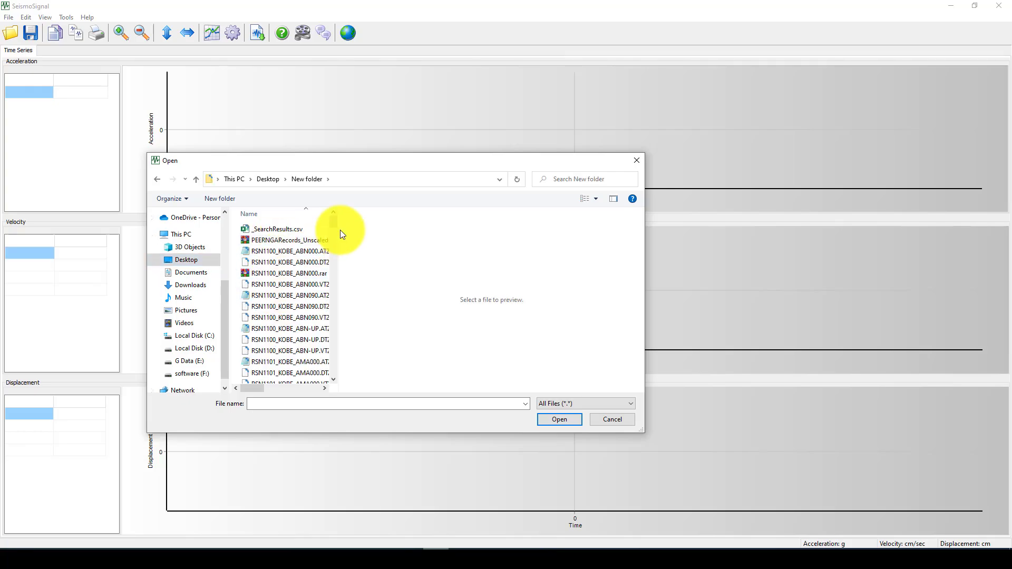
{"action": "left_click_drag", "start_coordinate": [338, 210], "coordinate": [583, 221]}
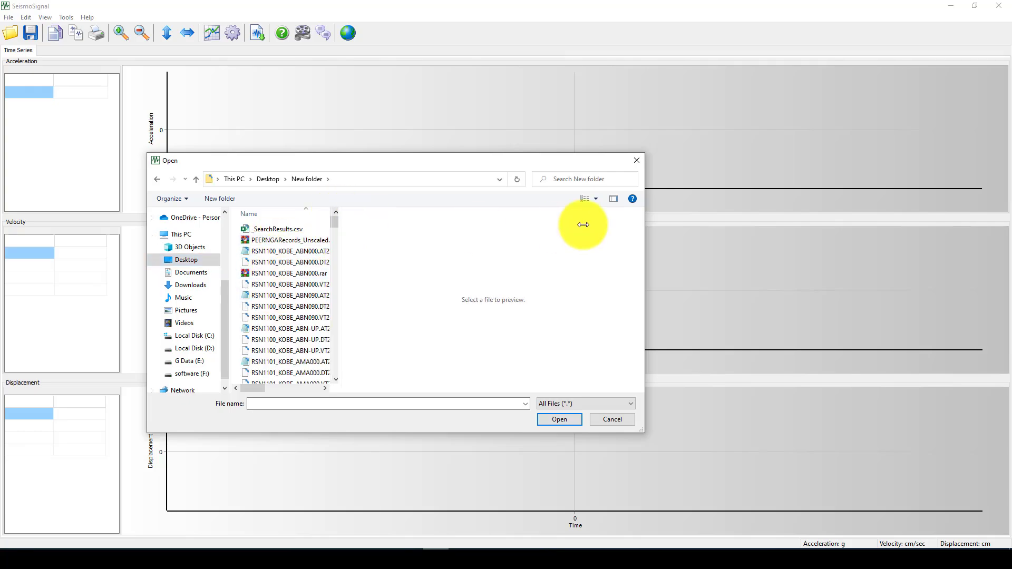
{"action": "left_click", "coordinate": [322, 252]}
{"action": "left_click", "coordinate": [562, 420]}
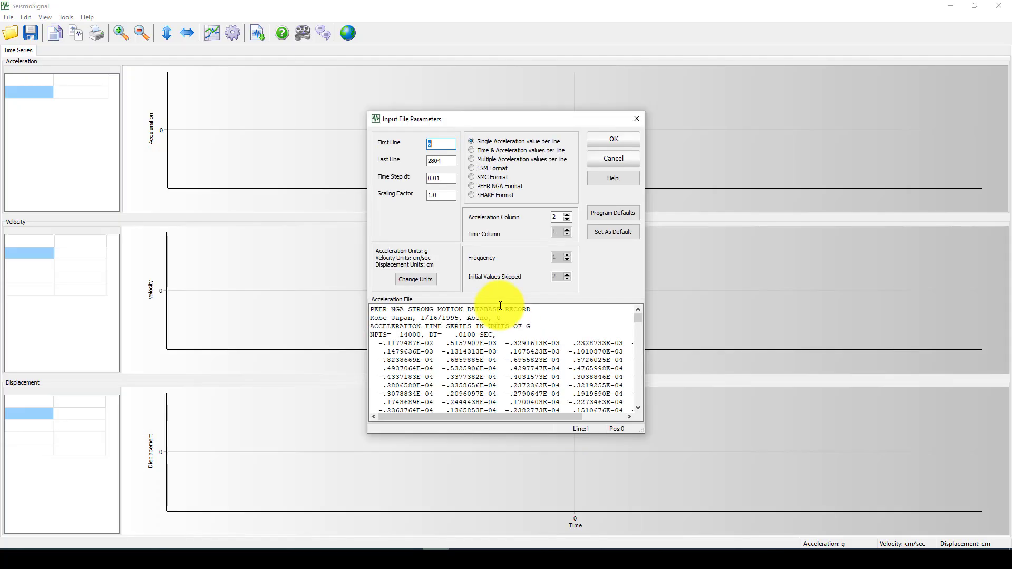
Step: In Input File Parameters, set First Line to 6 and Last Line to 15000
{"action": "left_click", "coordinate": [378, 343]}
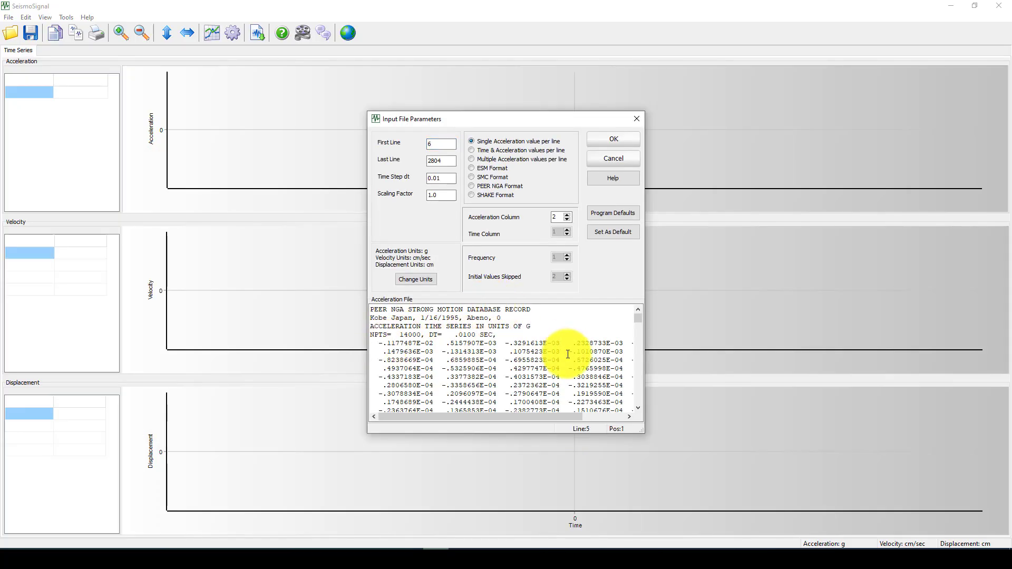
{"action": "left_click_drag", "start_coordinate": [642, 430], "coordinate": [768, 500]}
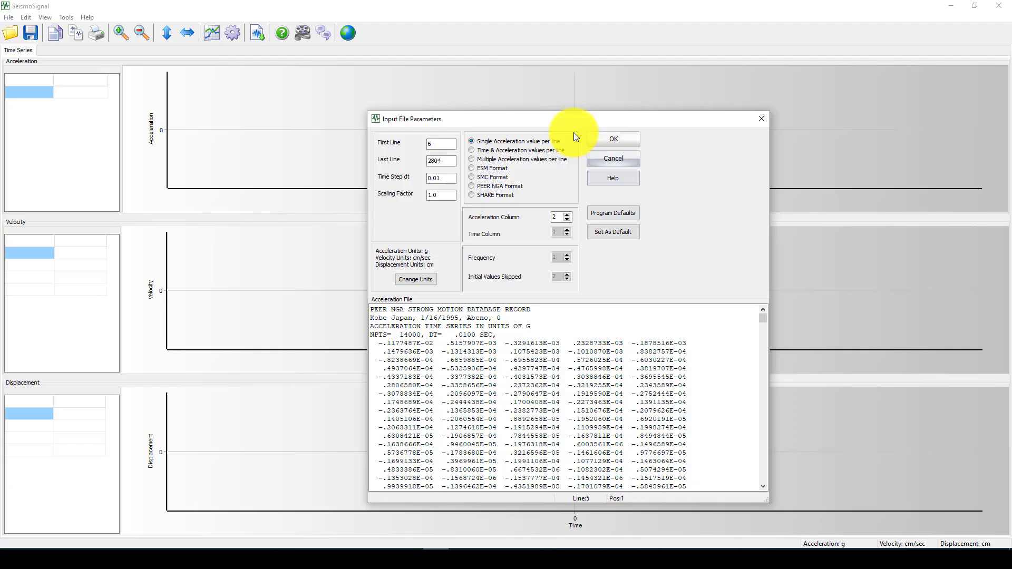
{"action": "left_click_drag", "start_coordinate": [573, 119], "coordinate": [561, 88]}
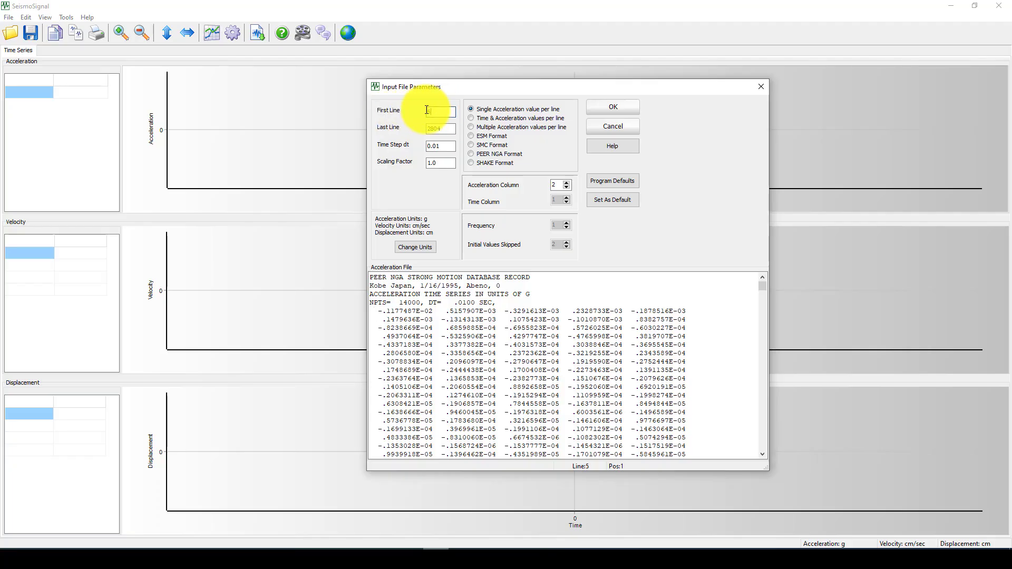
{"action": "type", "text": "6"}
{"action": "key", "text": "Tab"}
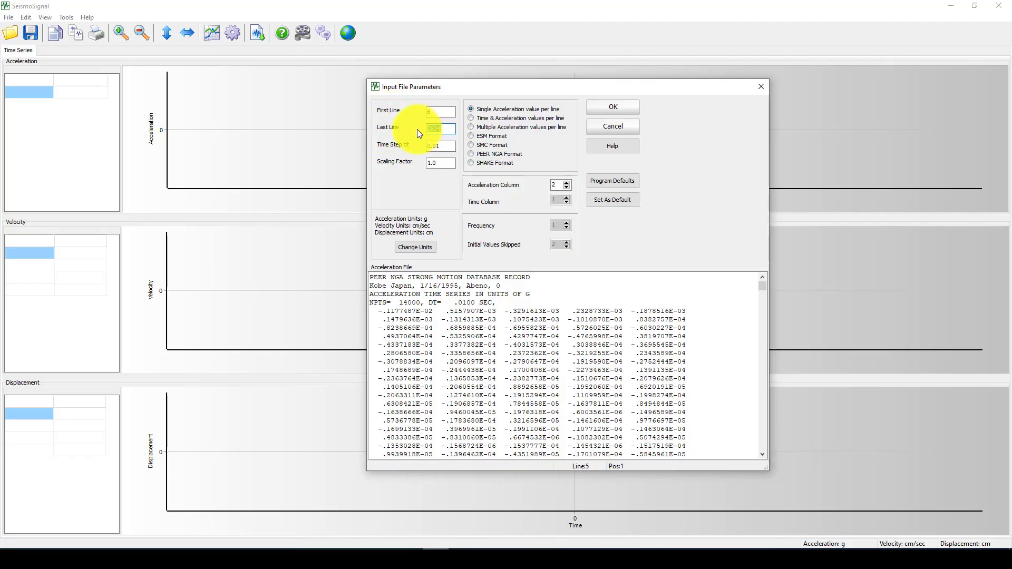
{"action": "type", "text": "15000"}
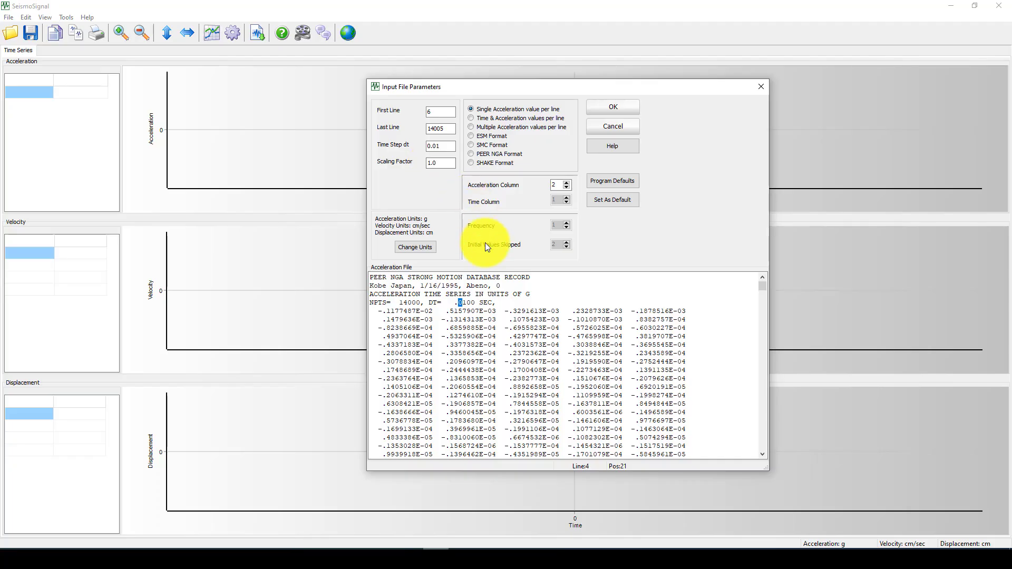
Step: Choose PEER NGA Format, change Last Line to 14000 and load the record
{"action": "left_click", "coordinate": [490, 155]}
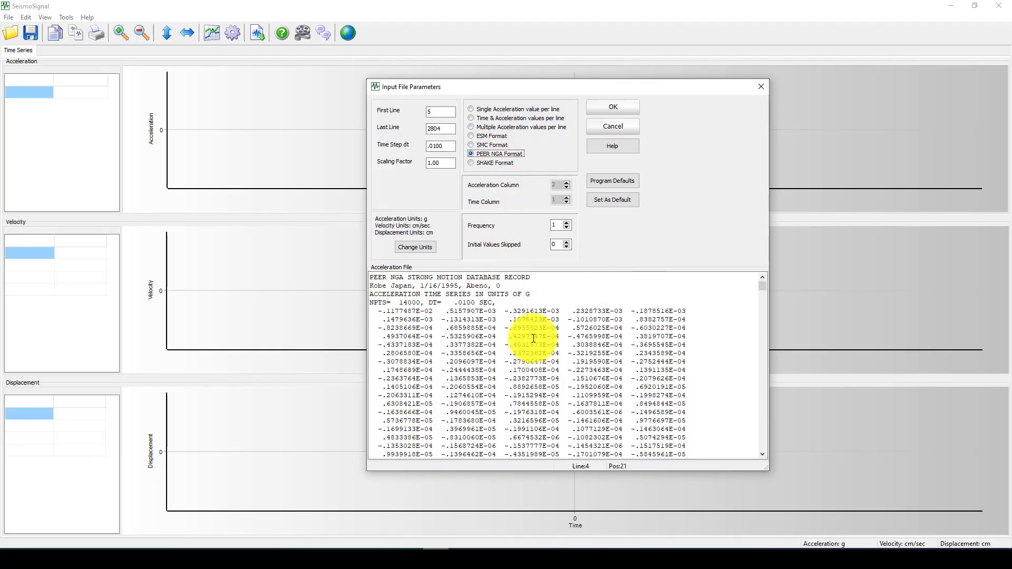
{"action": "left_click_drag", "start_coordinate": [452, 130], "coordinate": [418, 131]}
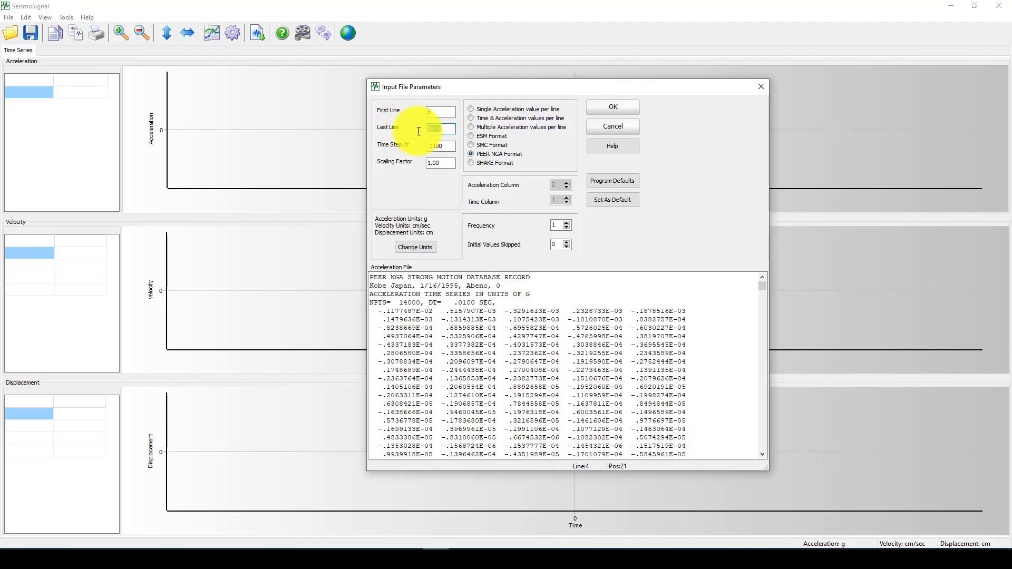
{"action": "type", "text": "14"}
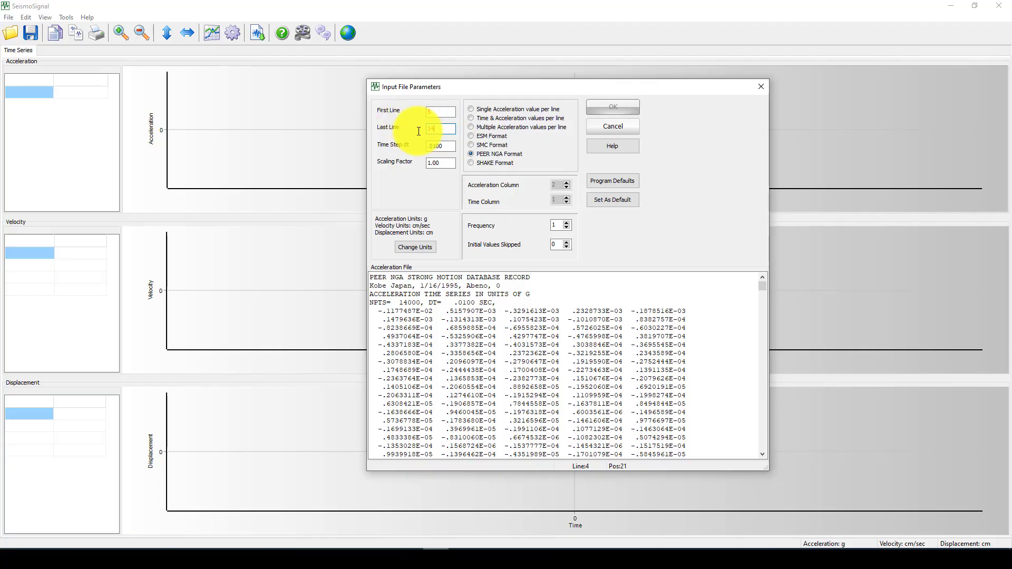
{"action": "type", "text": "000"}
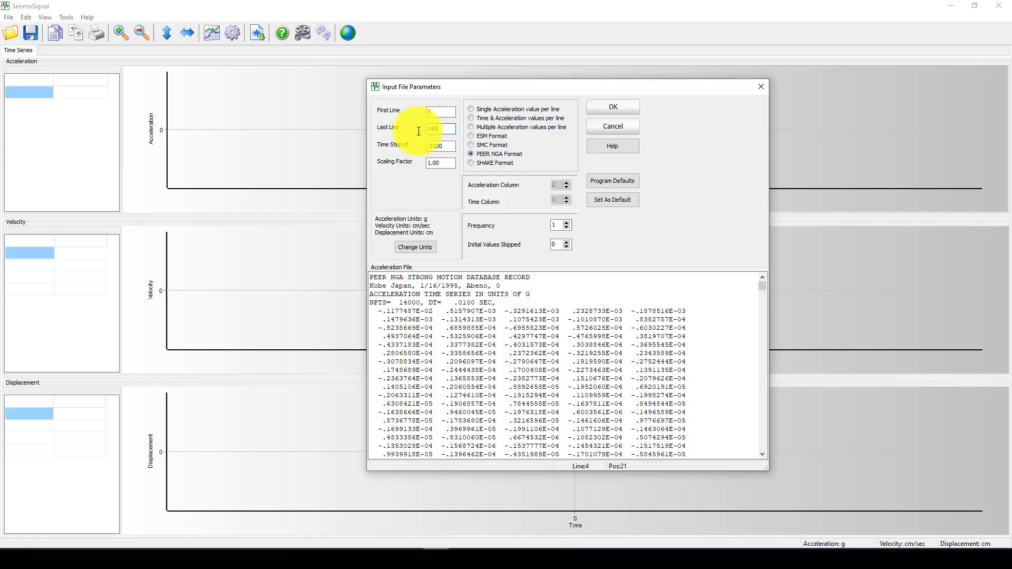
{"action": "left_click", "coordinate": [449, 161]}
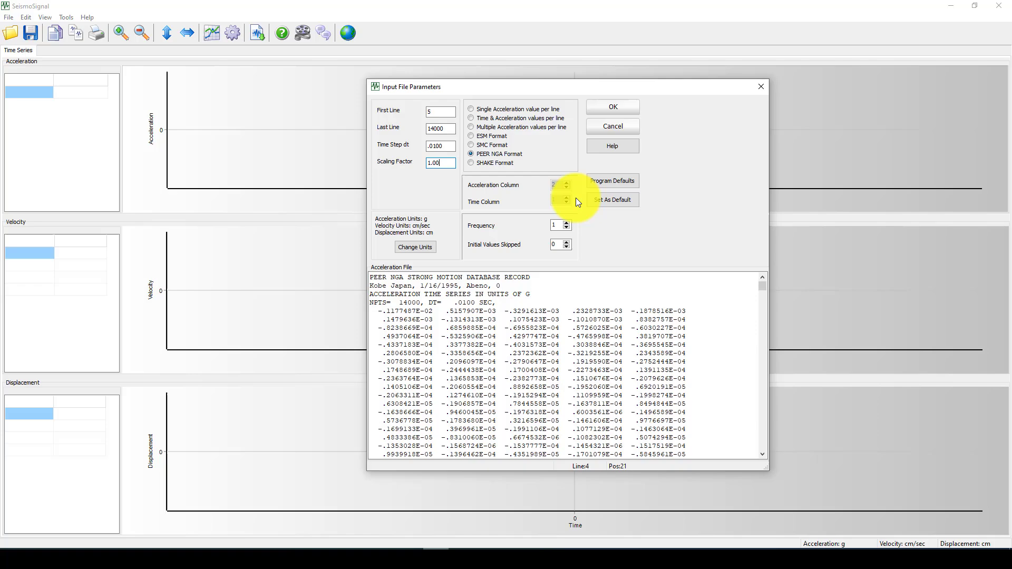
{"action": "left_click", "coordinate": [617, 109]}
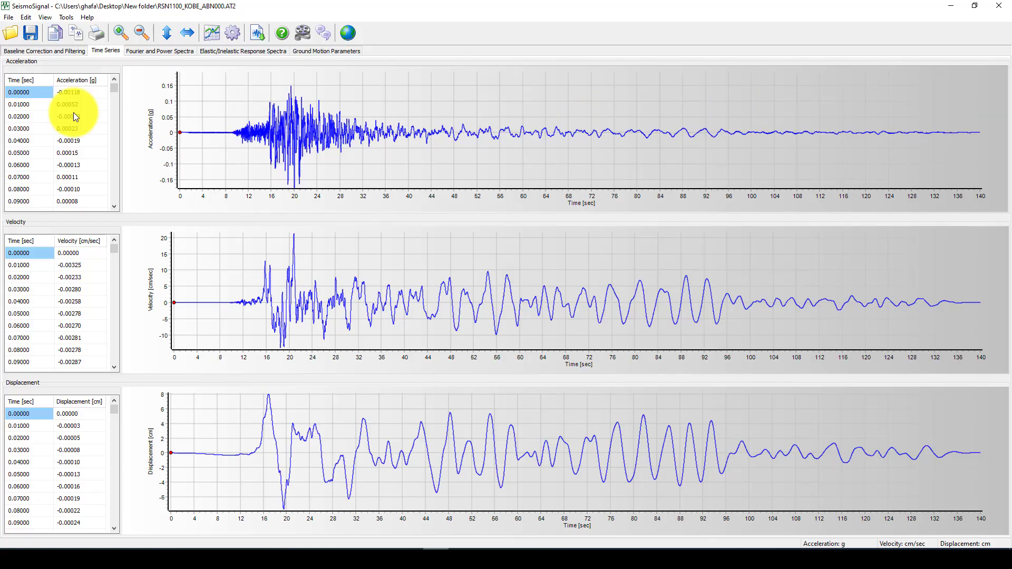
Step: Check the acceleration table's options, then switch to the Baseline Correction and Filtering page
{"action": "right_click", "coordinate": [26, 96]}
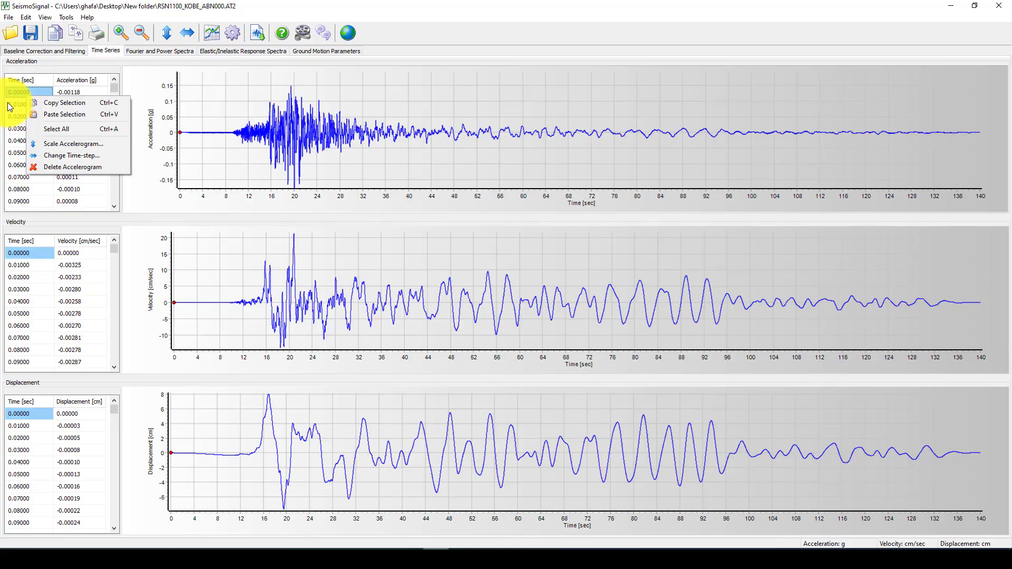
{"action": "left_click", "coordinate": [148, 71]}
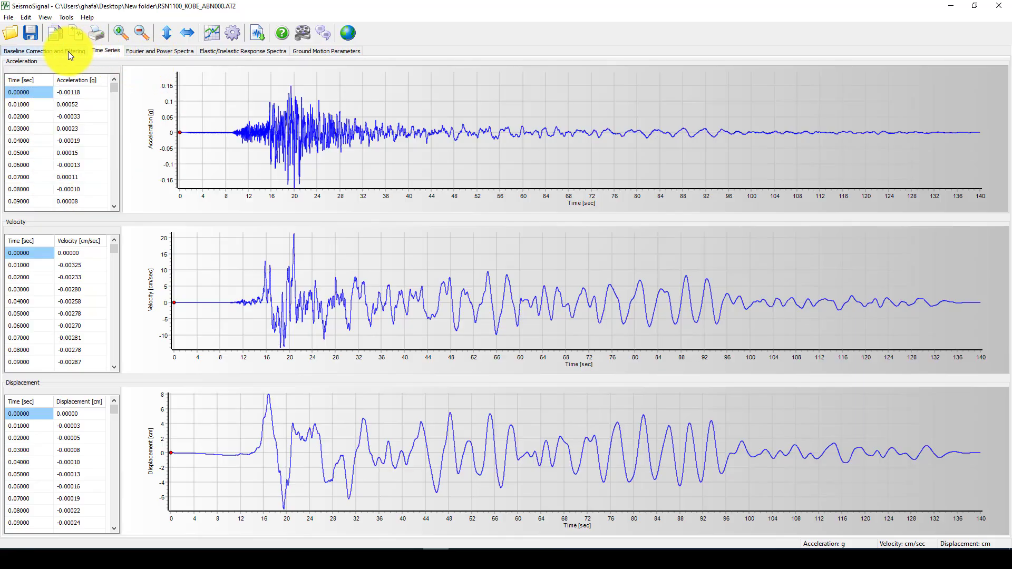
{"action": "left_click", "coordinate": [68, 51]}
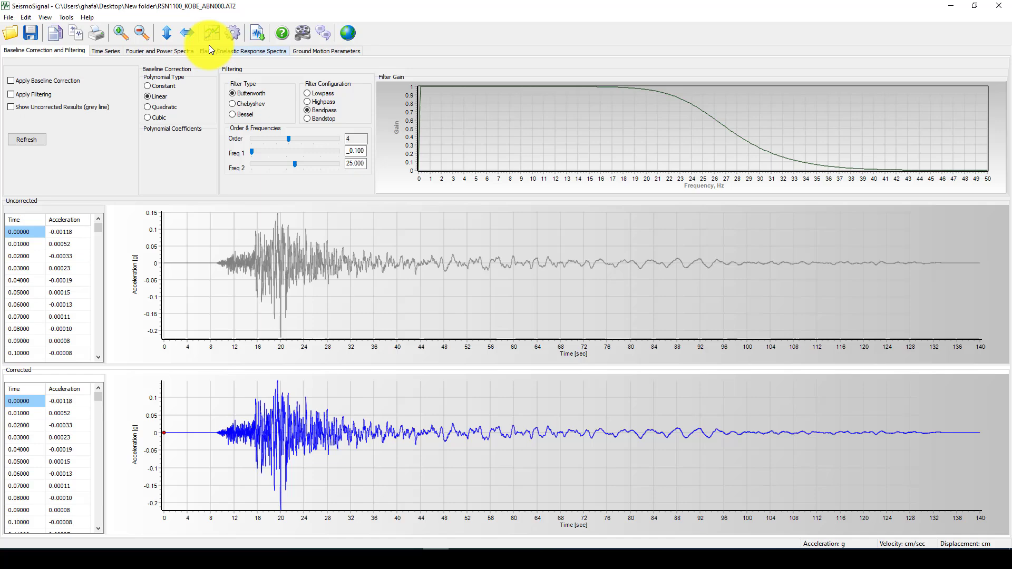
Step: Switch from Time Series to the Fourier and Power Spectra page for the Kobe record
{"action": "left_click", "coordinate": [113, 49]}
{"action": "left_click", "coordinate": [160, 51]}
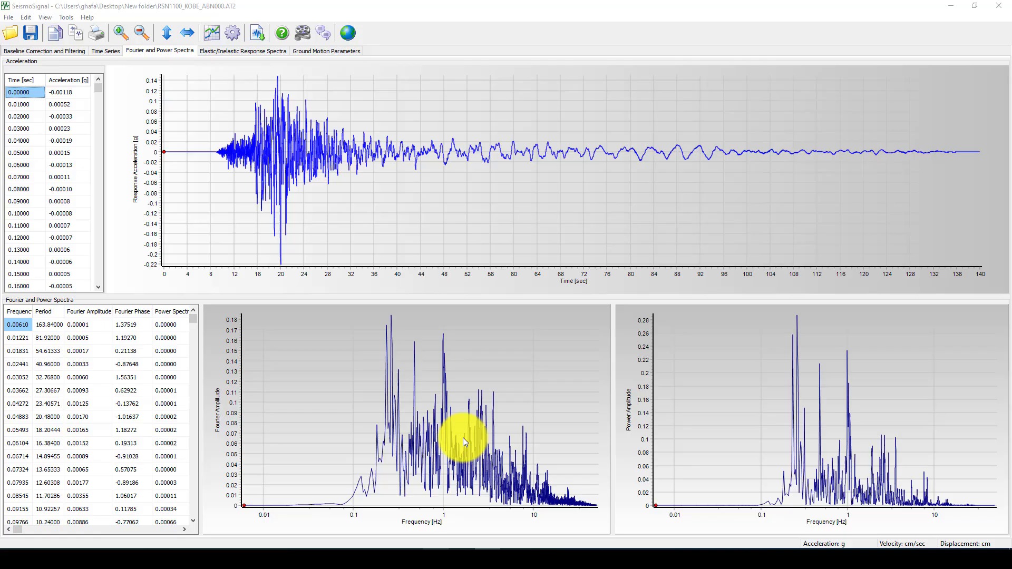
Step: Create elastic response spectra with four viscous damping values
{"action": "left_click", "coordinate": [245, 53]}
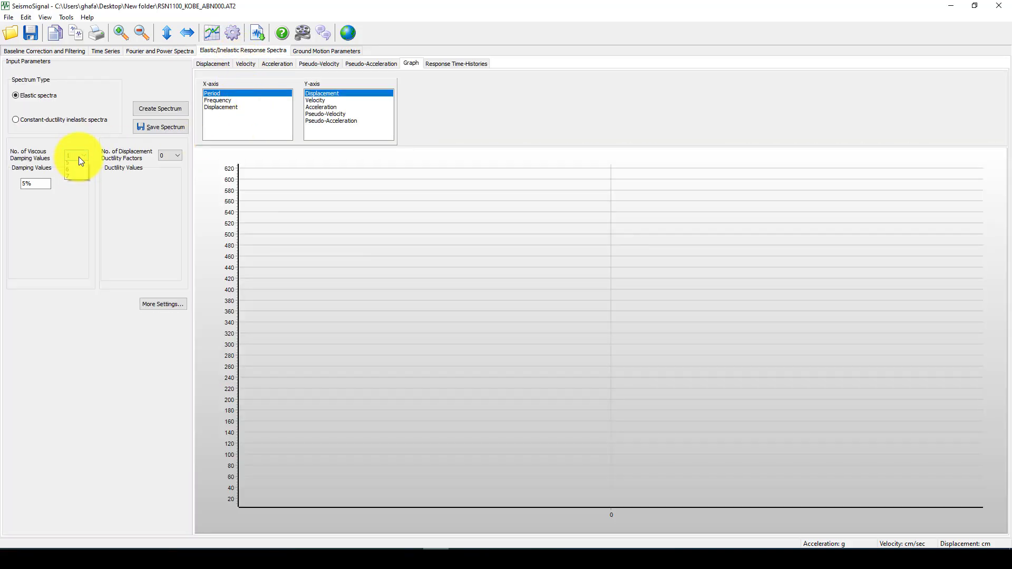
{"action": "left_click", "coordinate": [78, 156]}
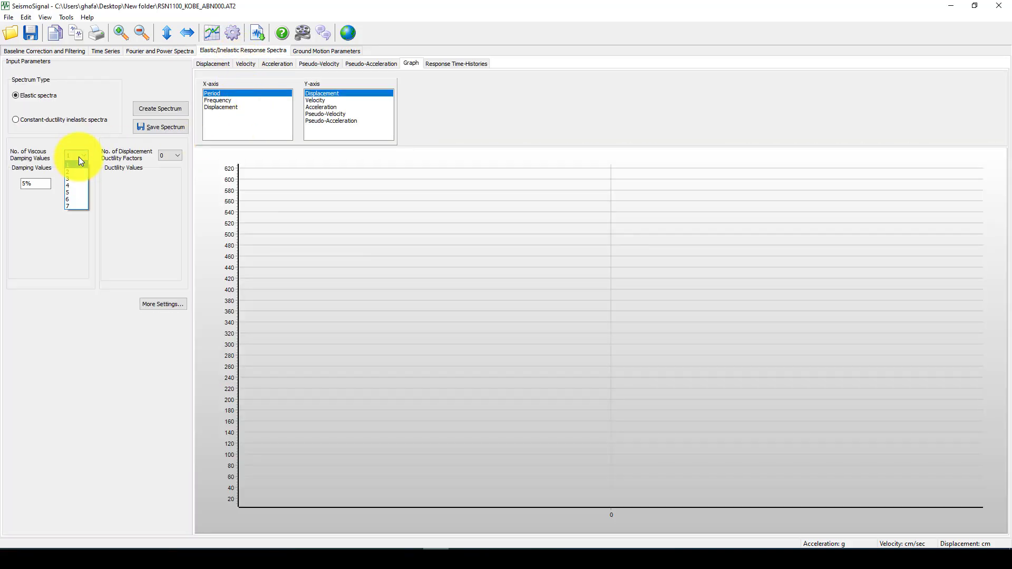
{"action": "left_click", "coordinate": [71, 187]}
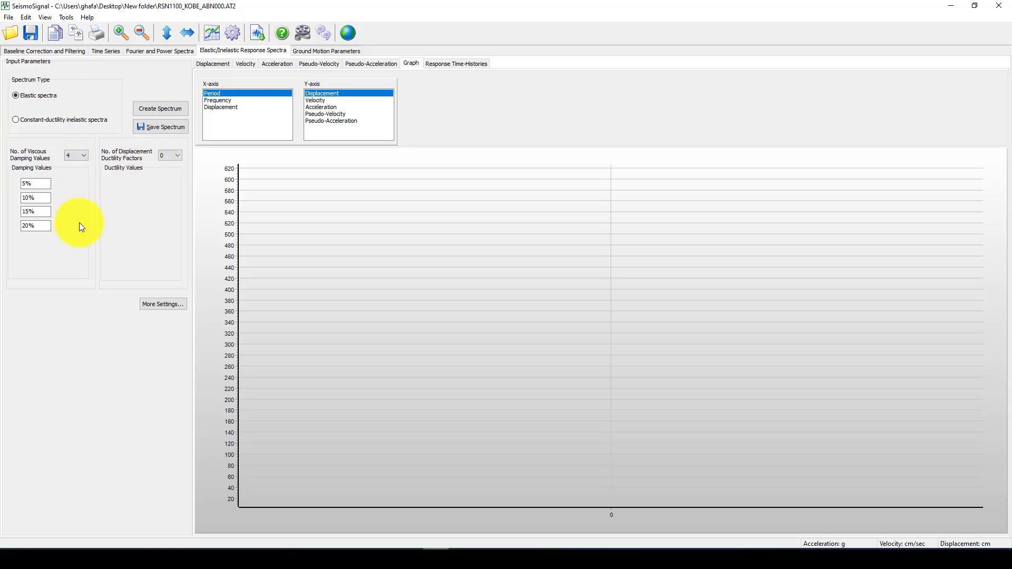
{"action": "left_click", "coordinate": [164, 109]}
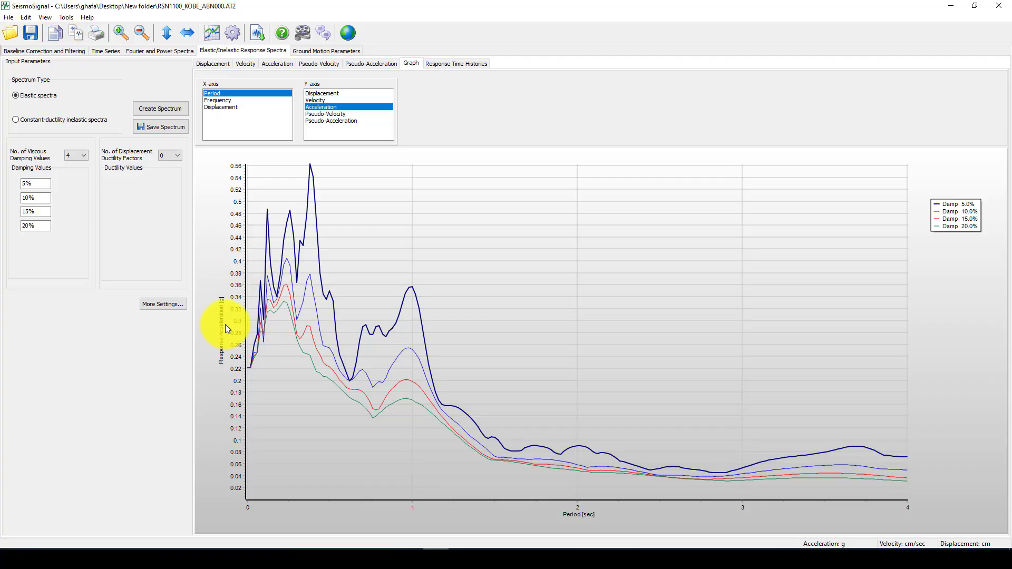
Step: Change the spectra axes, ending with response displacement on both X and Y axes
{"action": "left_click", "coordinate": [218, 100]}
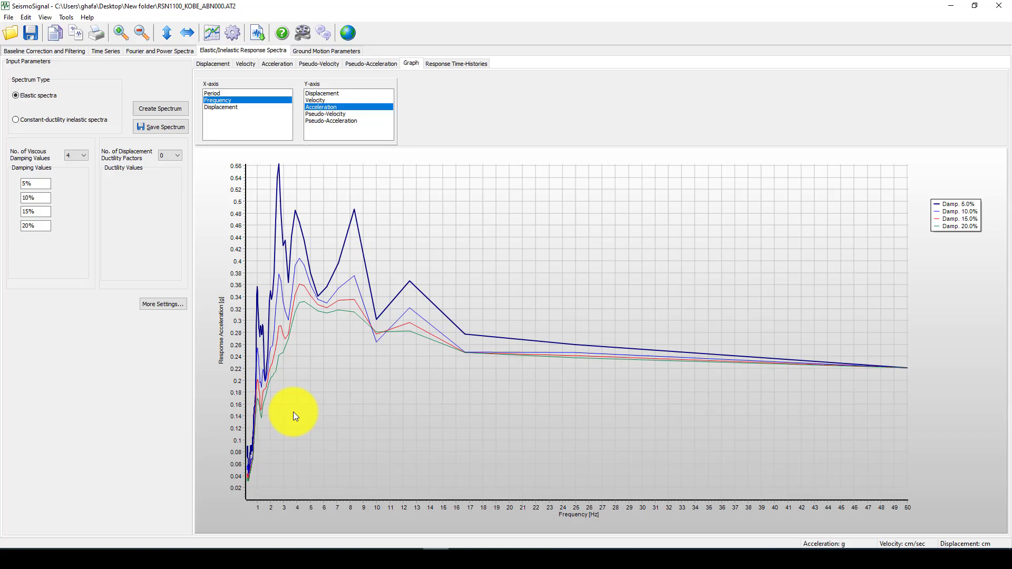
{"action": "left_click", "coordinate": [229, 106]}
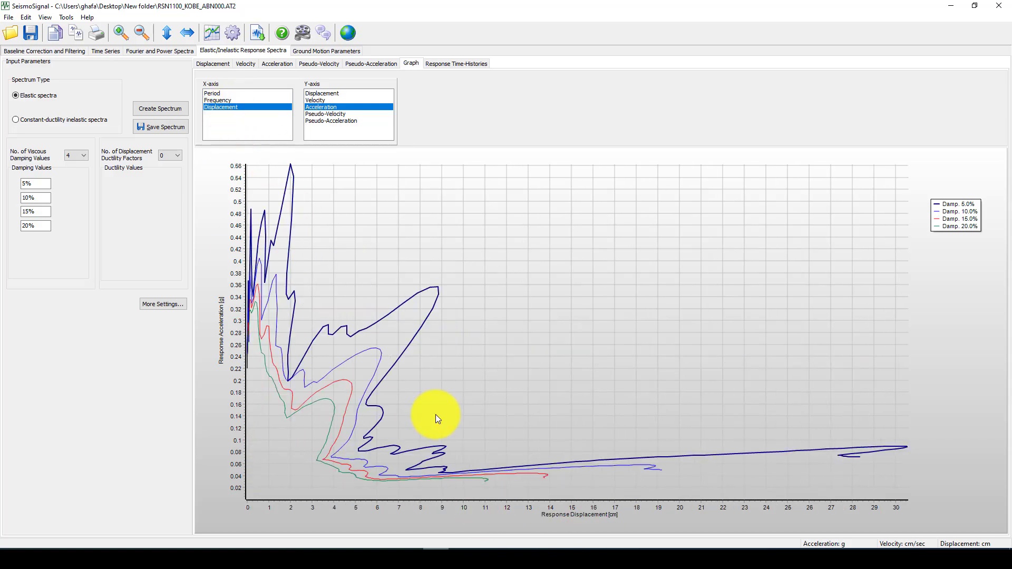
{"action": "left_click", "coordinate": [327, 115]}
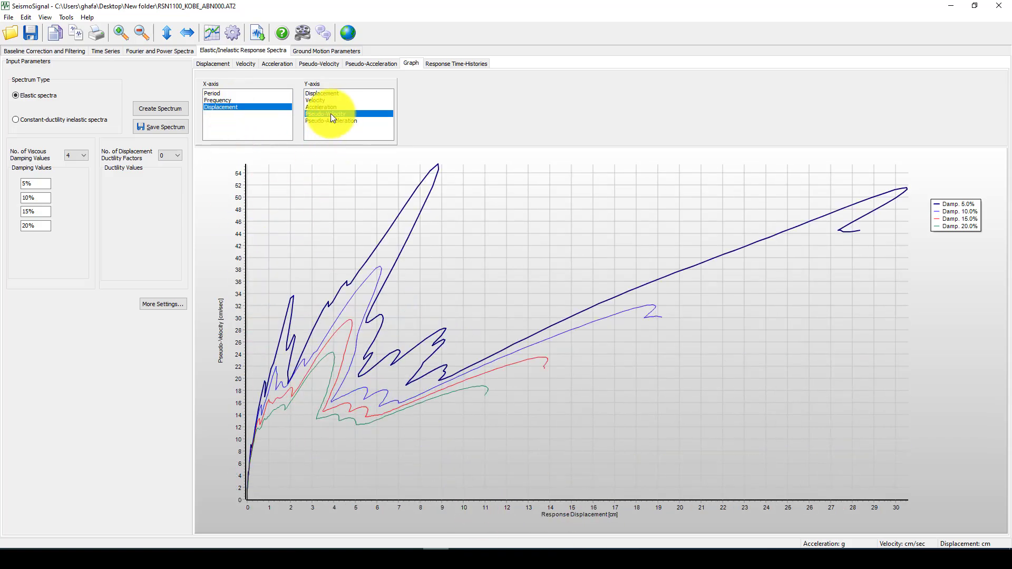
{"action": "left_click", "coordinate": [325, 94]}
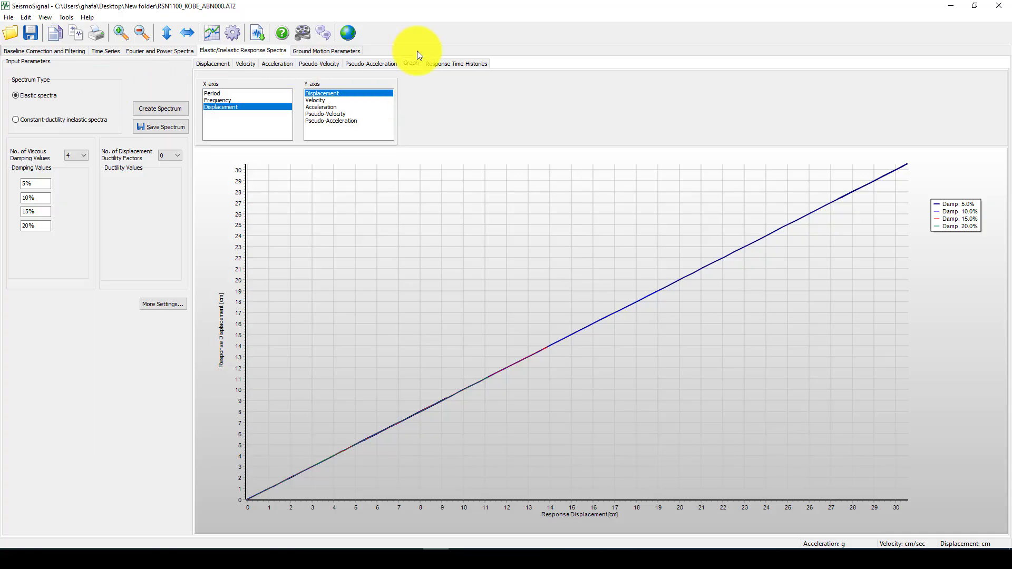
Step: Show the Kobe record's Ground Motion Parameters, checking Pulse Identification before returning to Intensity Parameters
{"action": "left_click", "coordinate": [307, 51]}
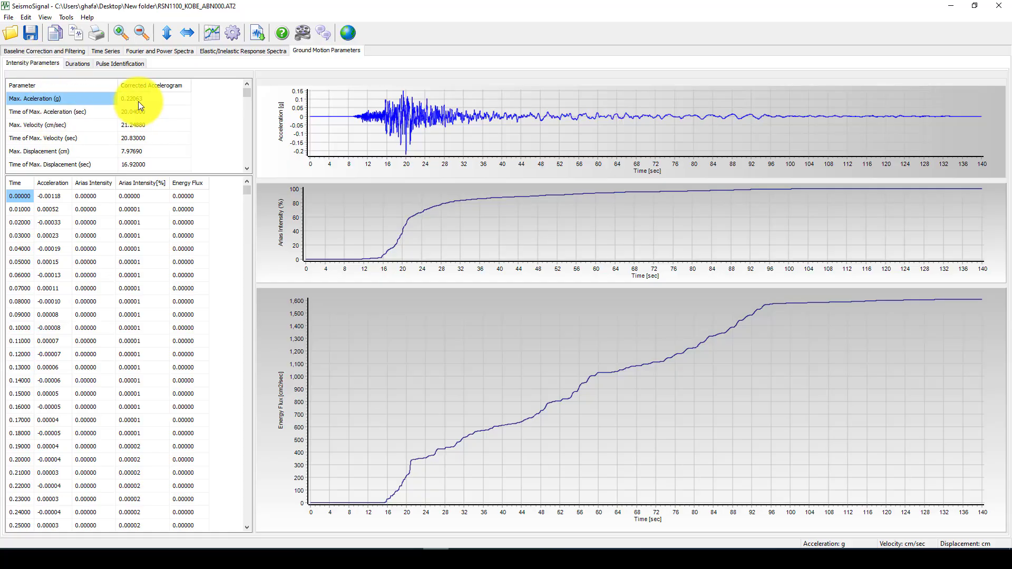
{"action": "left_click", "coordinate": [118, 64]}
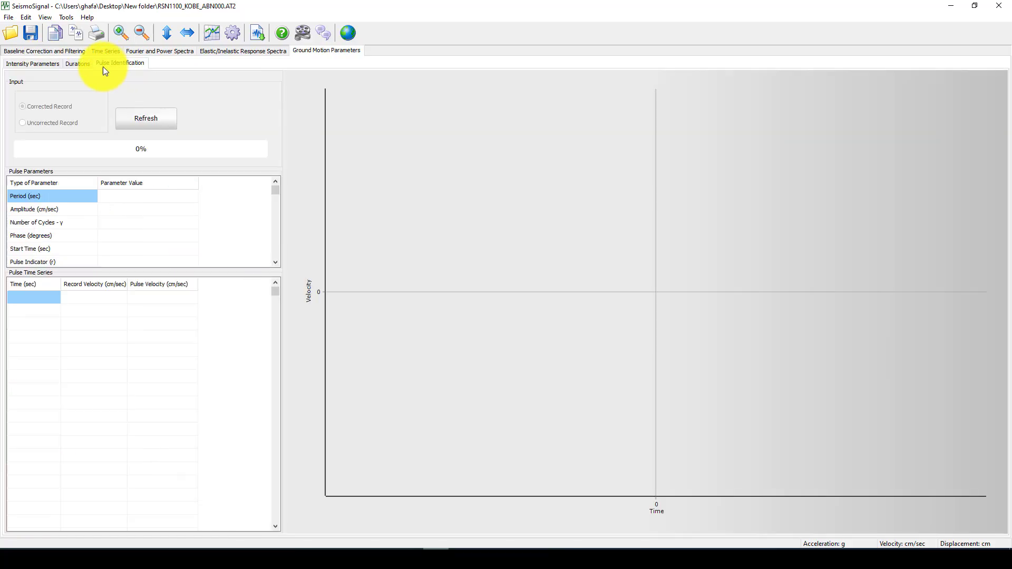
{"action": "left_click", "coordinate": [39, 65]}
Step: Select the first rows across all columns of the intensity table and bring up Copy Selection
{"action": "left_click_drag", "start_coordinate": [25, 201], "coordinate": [21, 249]}
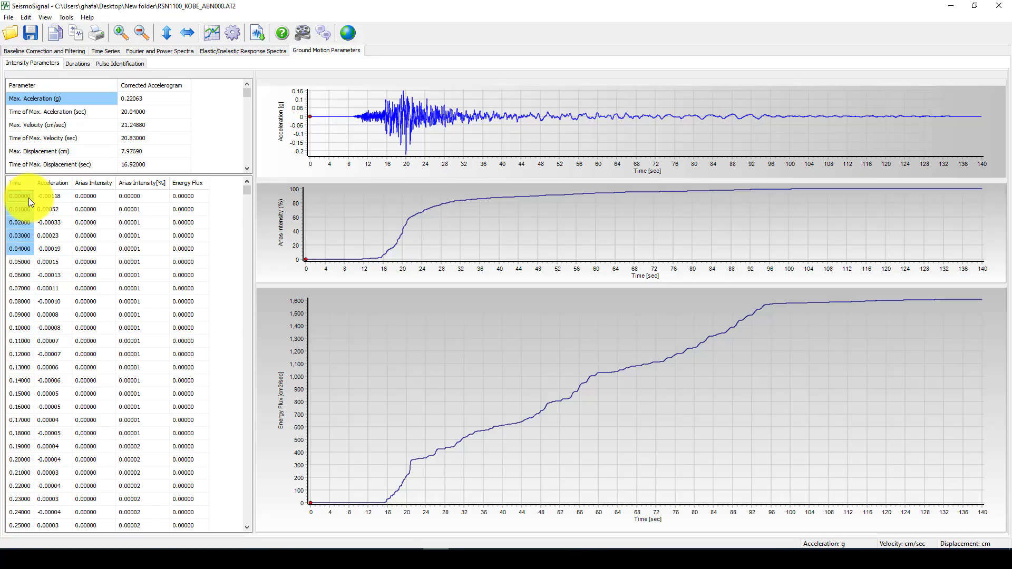
{"action": "left_click_drag", "start_coordinate": [28, 201], "coordinate": [193, 486]}
{"action": "right_click", "coordinate": [163, 235]}
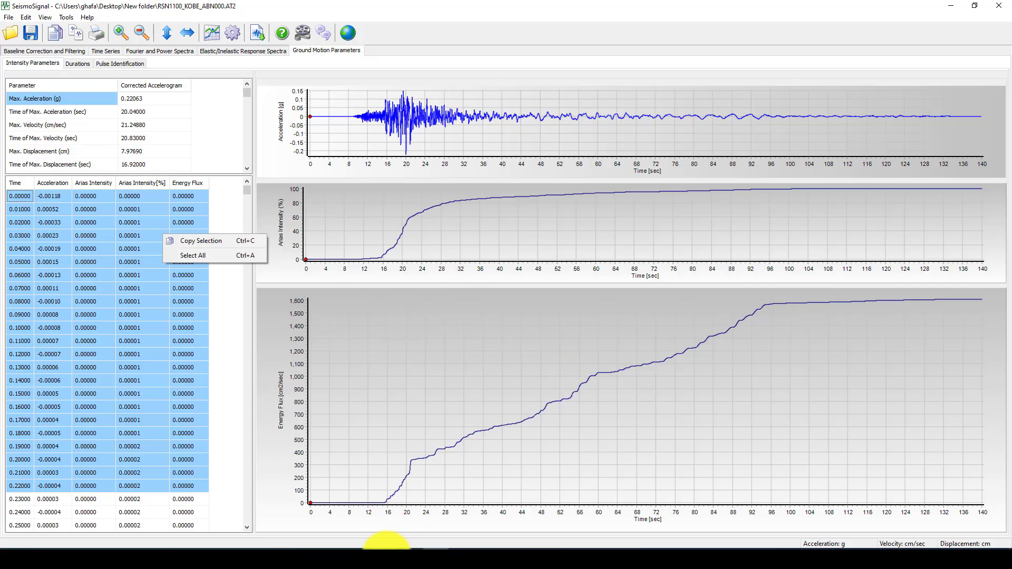
Step: Return to the browser's Kobe search results showing the Morigawachi RSN 1110 record and Download Options
{"action": "left_click", "coordinate": [136, 543]}
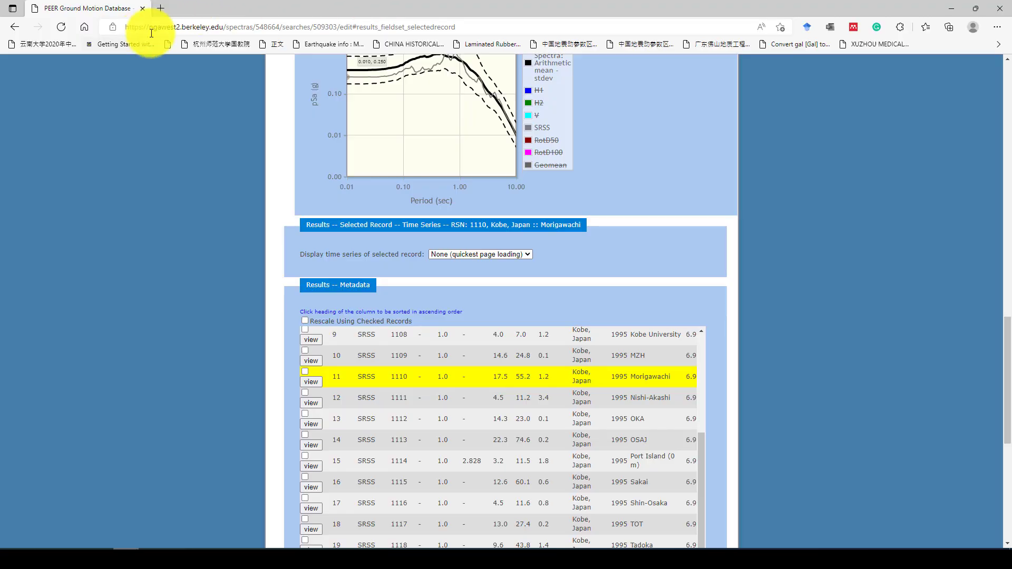
{"action": "left_click", "coordinate": [150, 27]}
{"action": "key", "text": "Escape"}
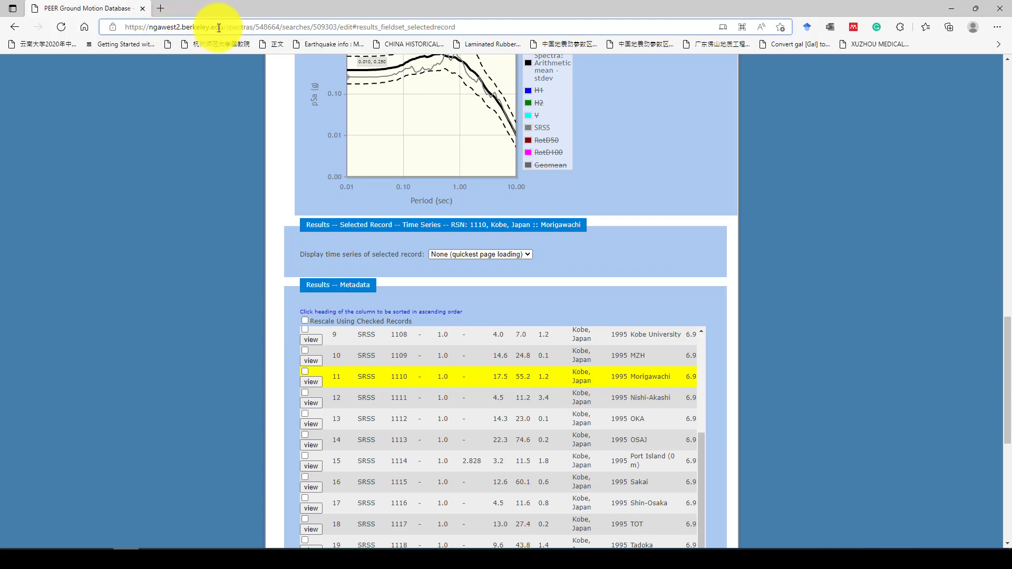
{"action": "left_click_drag", "start_coordinate": [224, 27], "coordinate": [209, 27]}
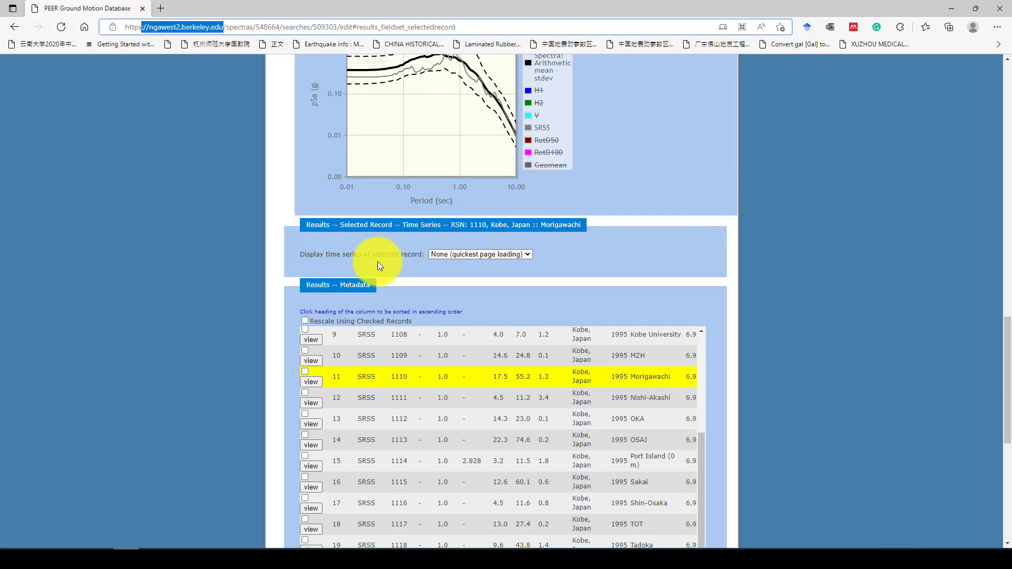
{"action": "left_click", "coordinate": [624, 147]}
{"action": "scroll", "coordinate": [540, 226], "scroll_direction": "up", "scroll_amount": 15}
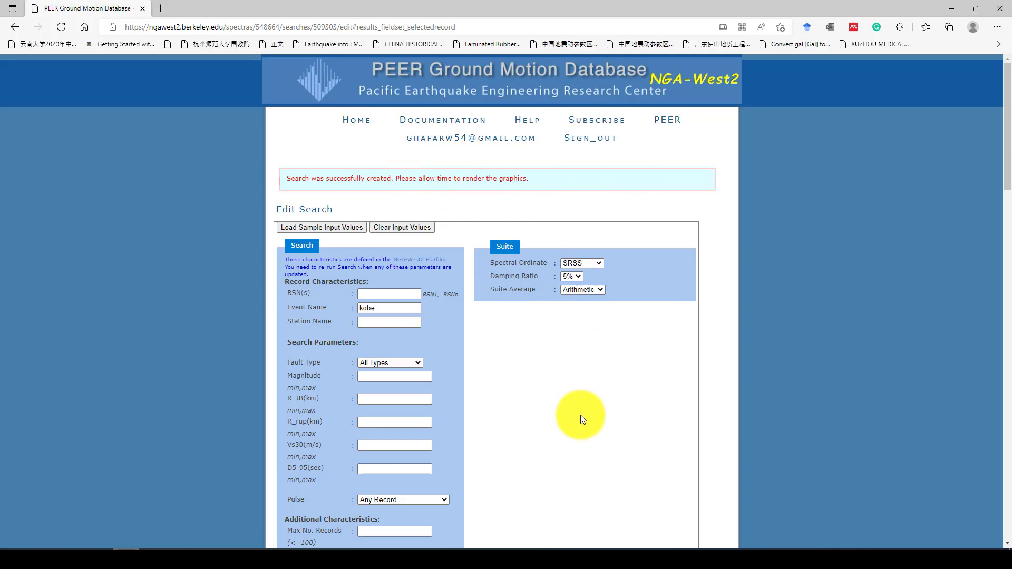
{"action": "scroll", "coordinate": [548, 390], "scroll_direction": "down", "scroll_amount": 20}
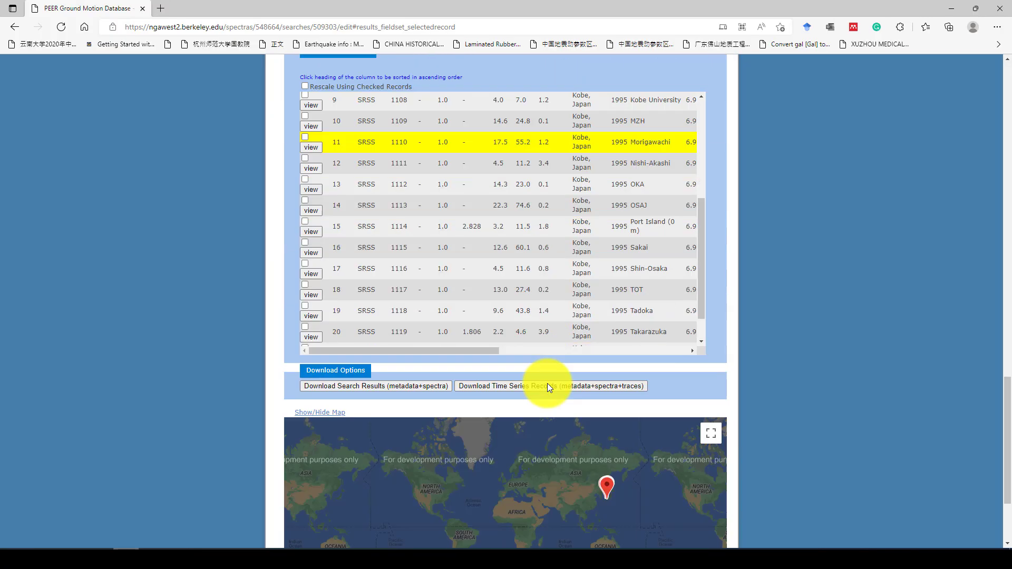